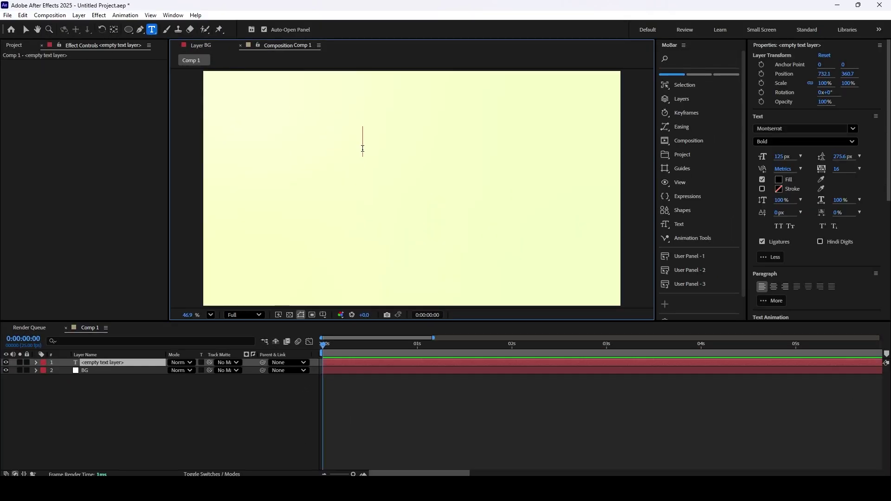
Step: Enter "Reality" as the text of the new layer, centre its anchor point and centre the layer in the composition
text(r)
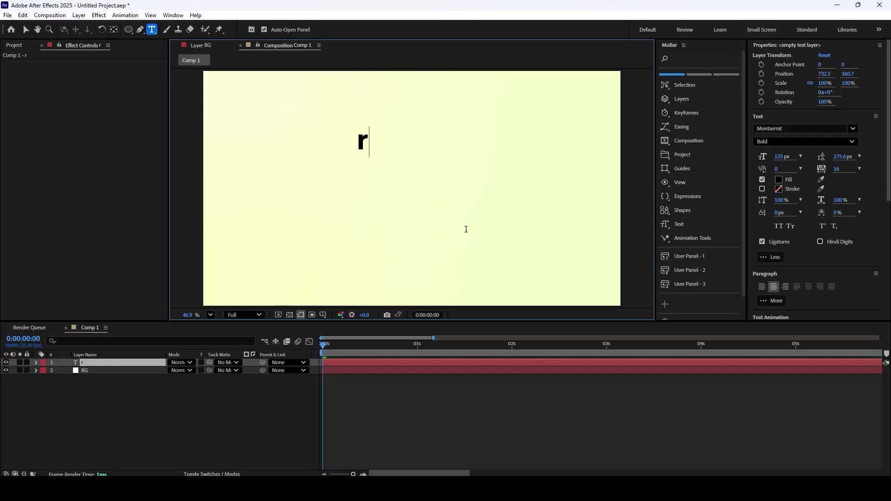
key(BackSpace)
text(Reality)
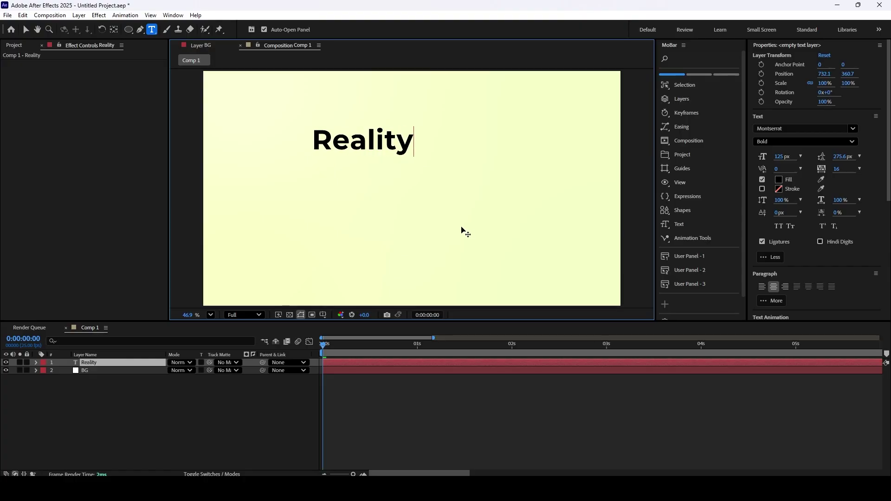
key(Escape)
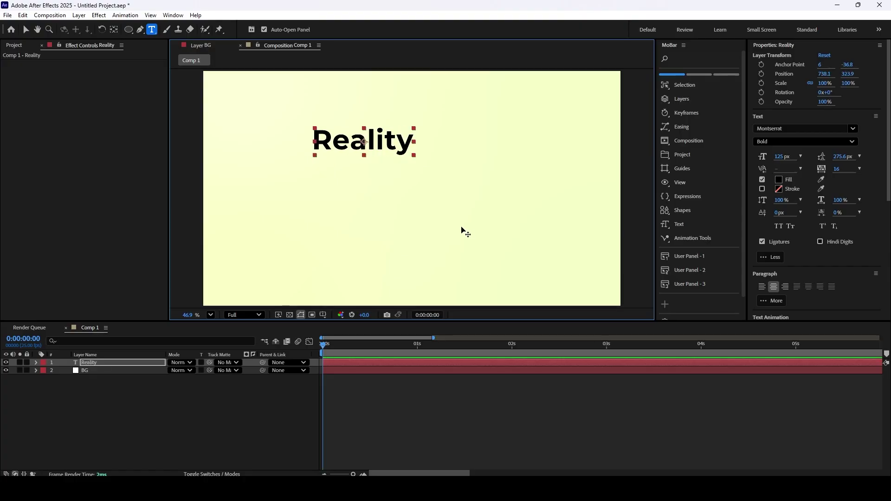
key(ctrl+alt+Home)
key(ctrl+Home)
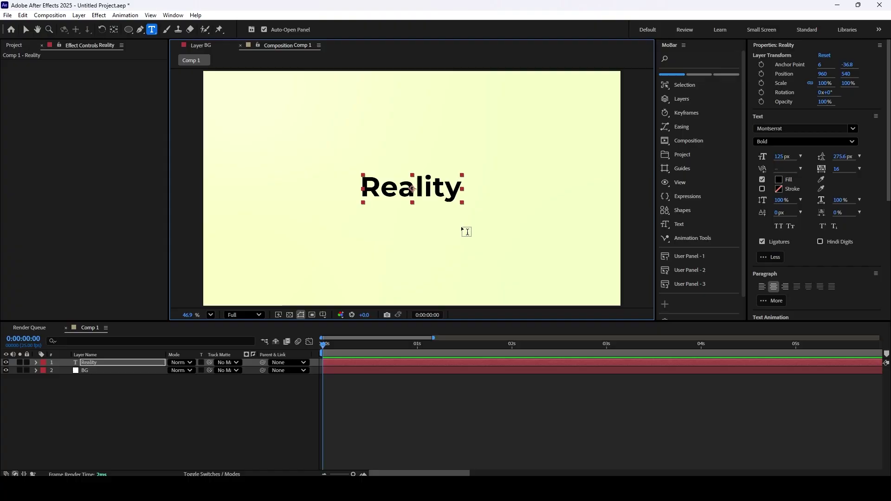
Step: Set the font size of the whole Reality text to 135 px
double_click(107, 364)
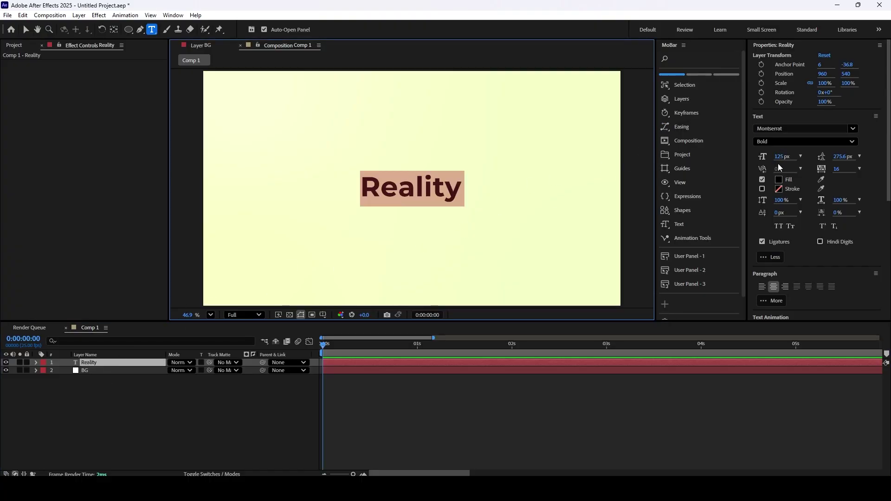
drag(780, 157, 785, 158)
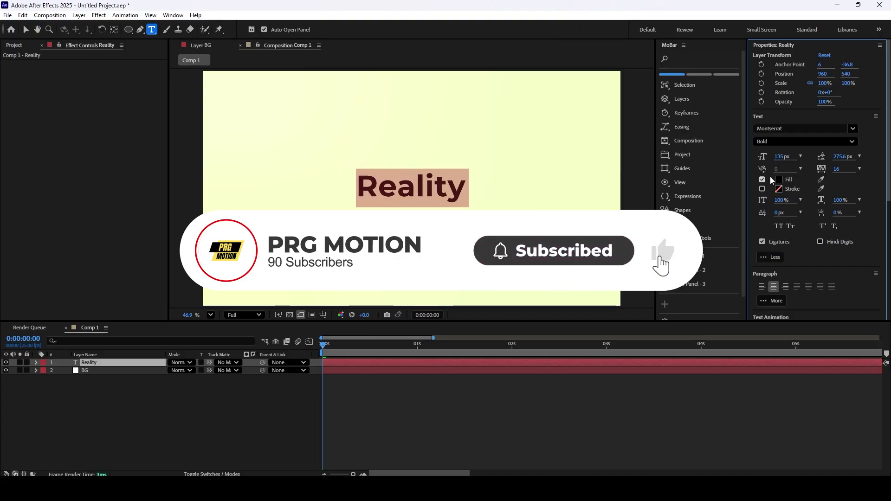
click(404, 417)
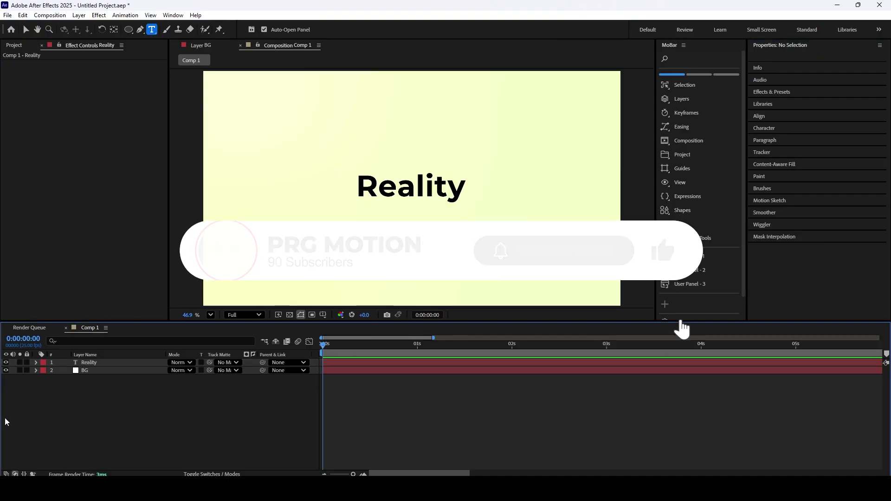
Step: Enable Source Text keyframing on the Reality layer at the first frame
click(27, 363)
click(34, 363)
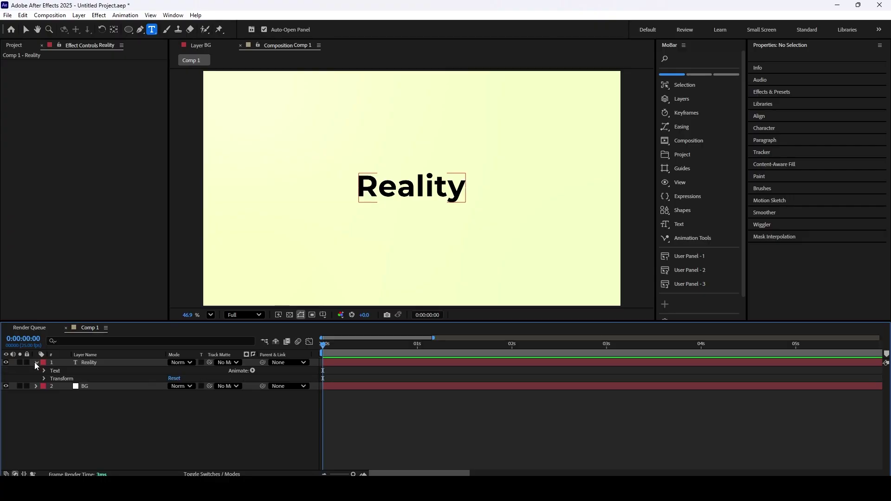
click(45, 371)
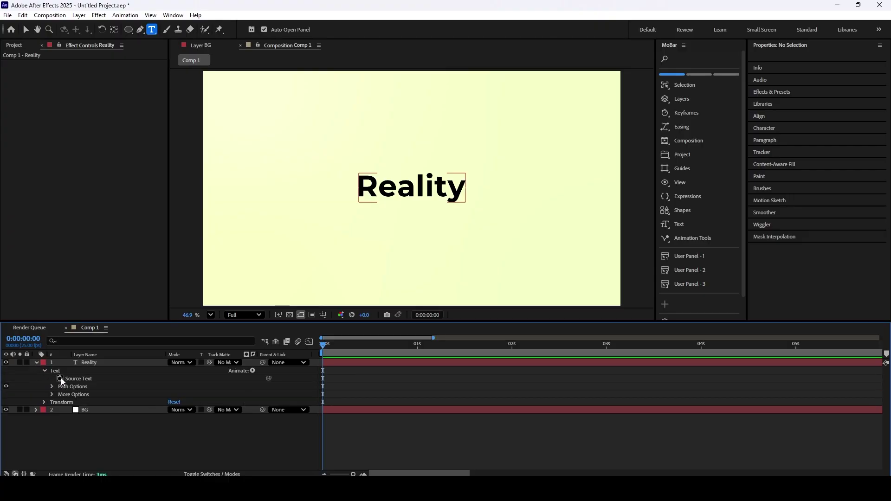
click(60, 378)
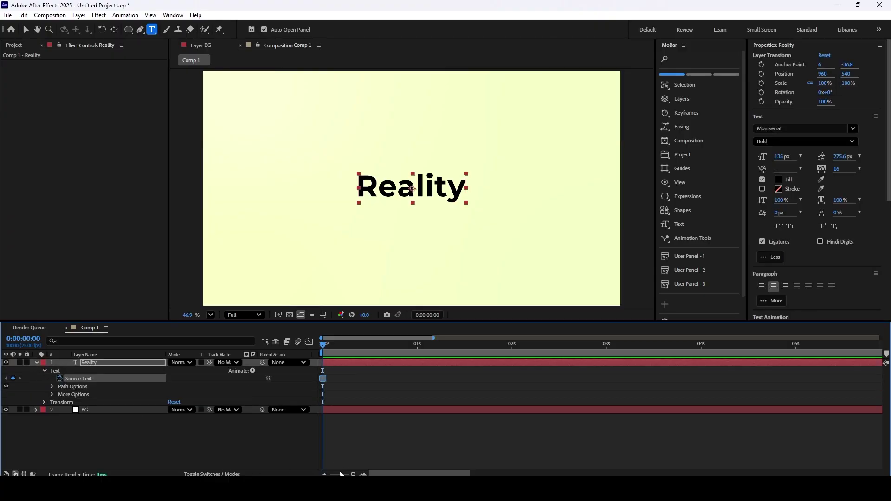
Step: At frame 1, change the Reality text's font to Histellin Regular to add a Source Text keyframe
click(364, 474)
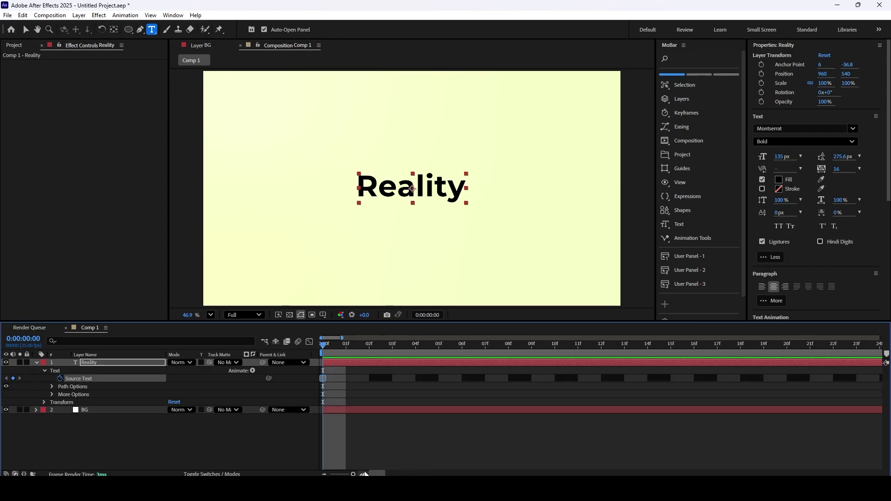
key(Page_Down)
click(852, 129)
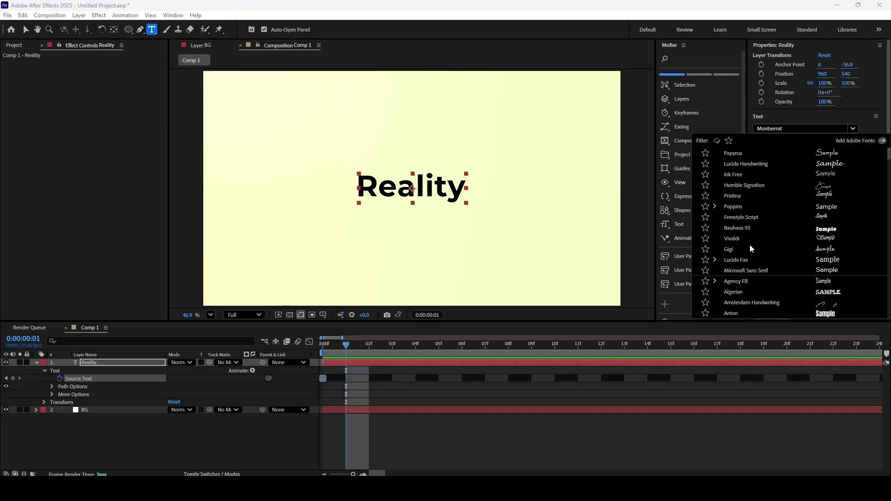
click(784, 128)
text(hist)
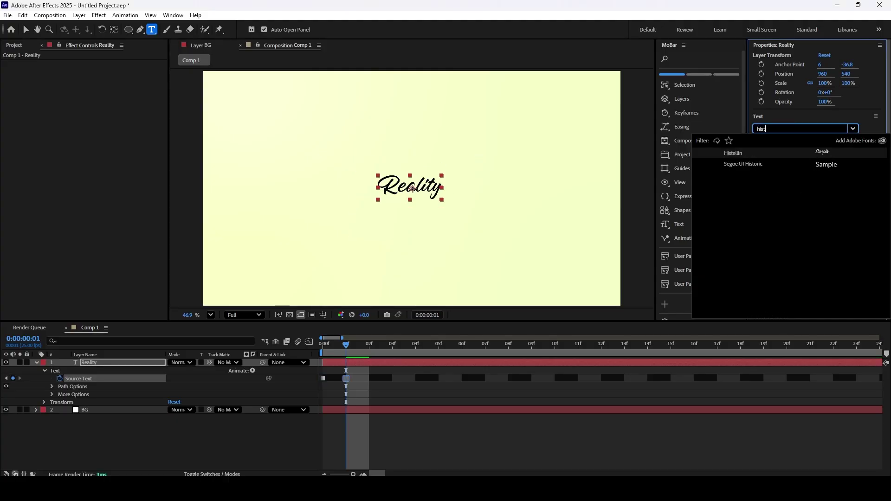
key(Return)
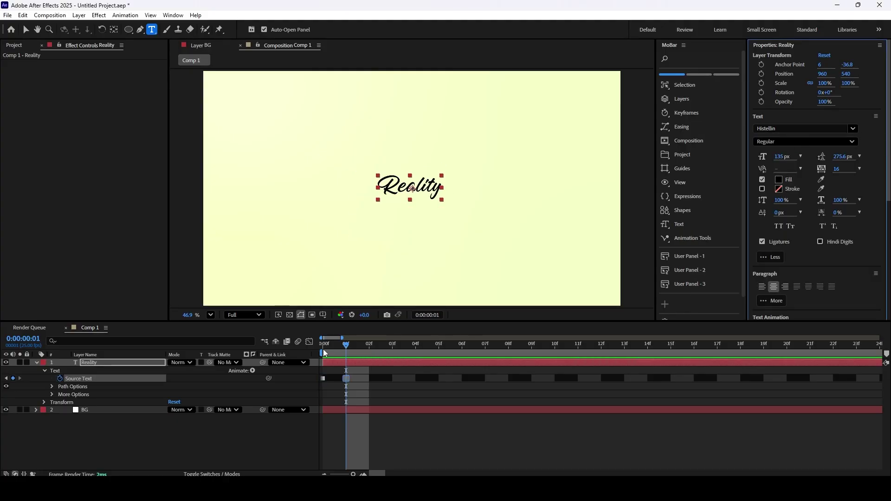
Step: Keyframe the Reality text's font as Humble Signation at frame 2 and Ink Free at frame 3
click(363, 348)
click(855, 129)
drag(889, 224, 889, 150)
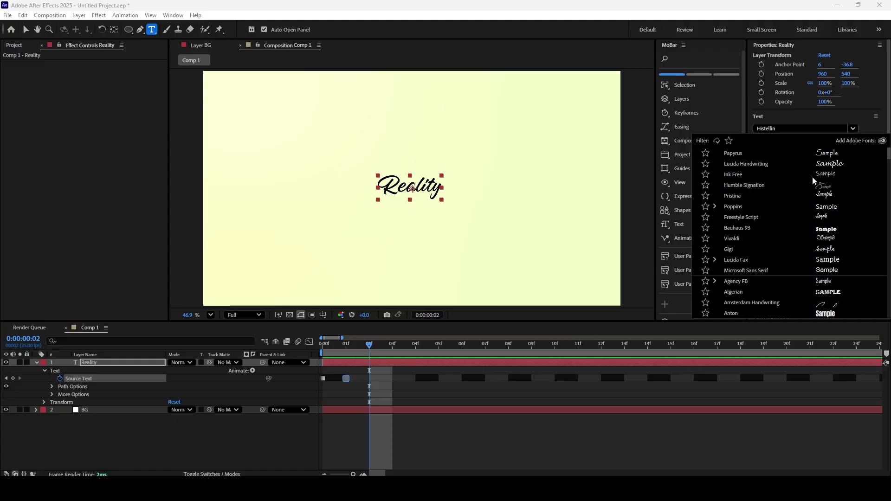
click(739, 186)
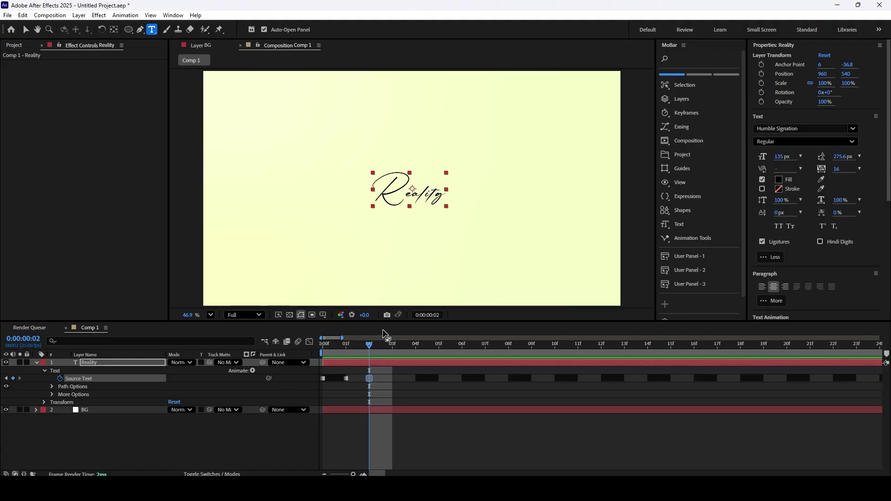
click(388, 349)
click(854, 129)
drag(888, 224, 889, 151)
click(742, 163)
Step: Keyframe the Reality text's font as Poppins Light at frame 4 and Lucida Handwriting at frame 5
click(407, 349)
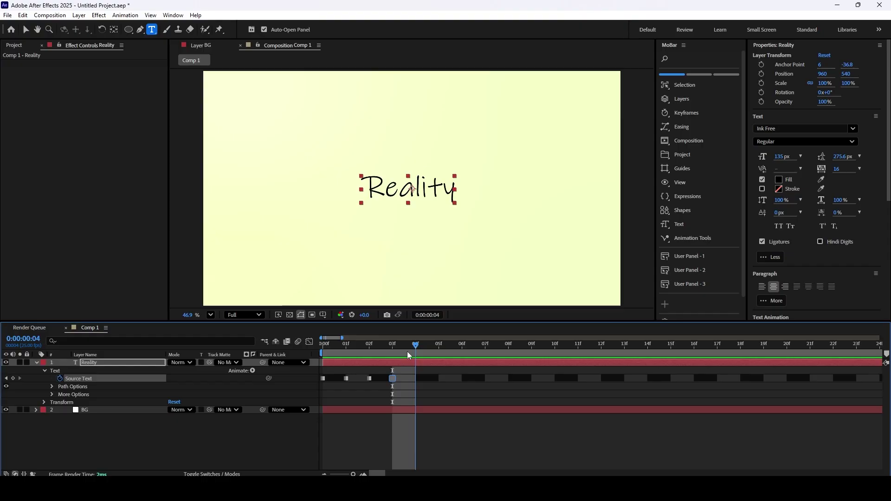
click(852, 130)
click(741, 210)
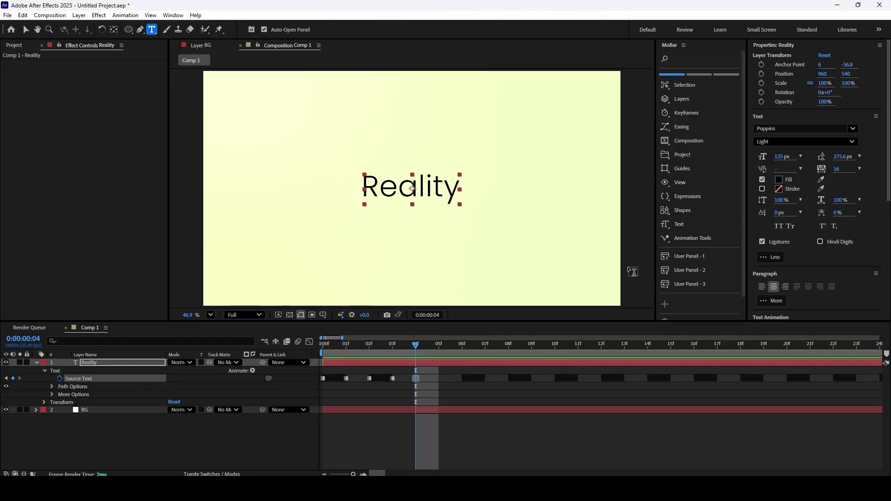
click(439, 344)
click(853, 129)
drag(886, 284, 876, 153)
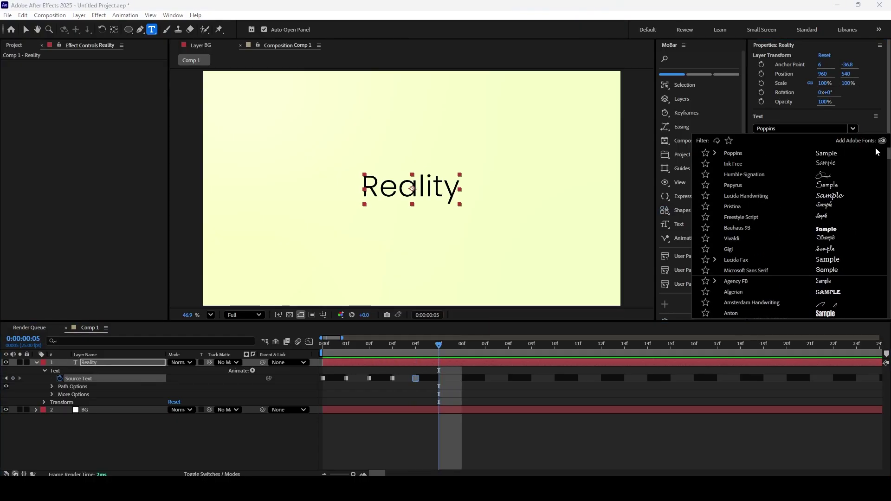
click(743, 200)
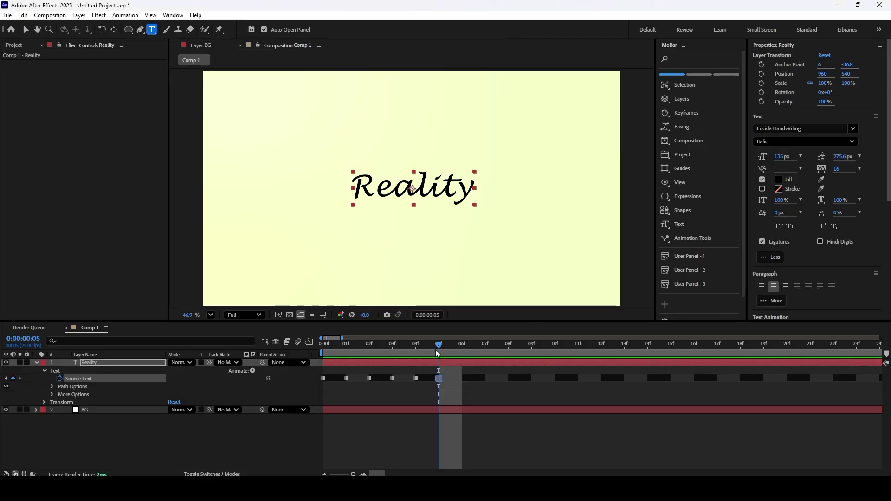
Step: Keyframe the Reality text's font as Papyrus at frame 6 and Vivaldi at frame 7
click(461, 343)
click(852, 129)
drag(888, 232, 888, 153)
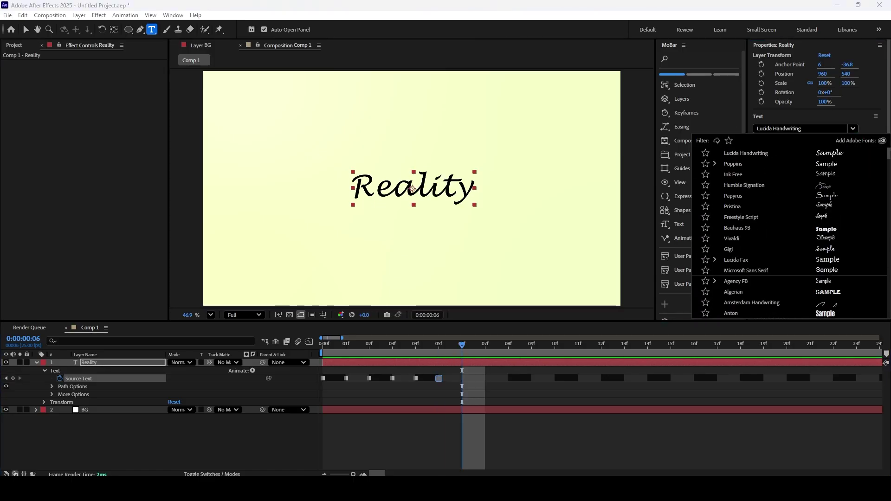
click(740, 198)
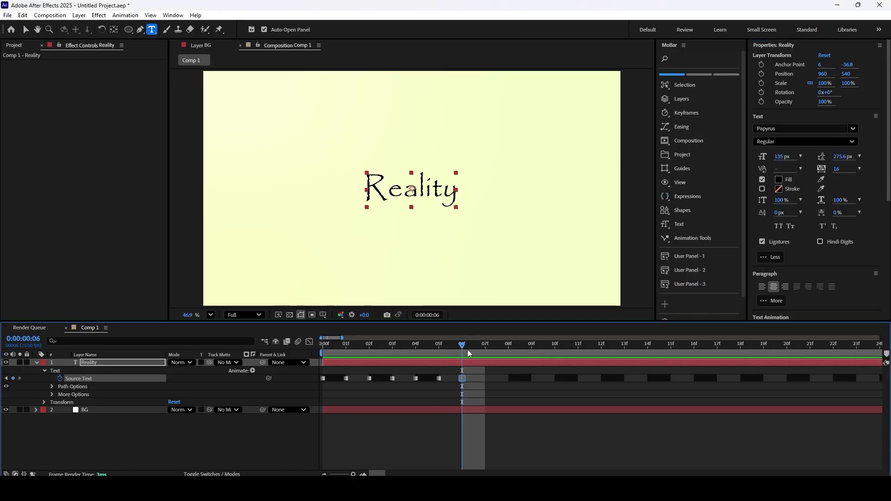
click(485, 343)
click(853, 129)
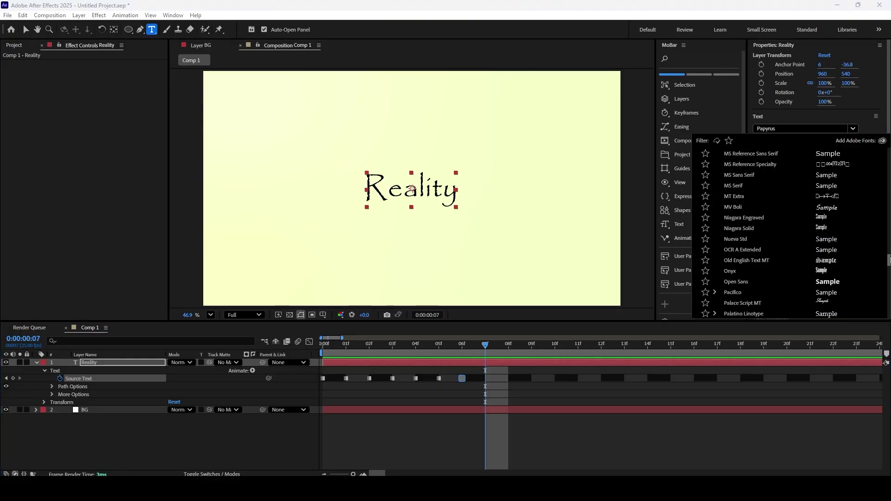
scroll(889, 260, up, 10)
click(732, 239)
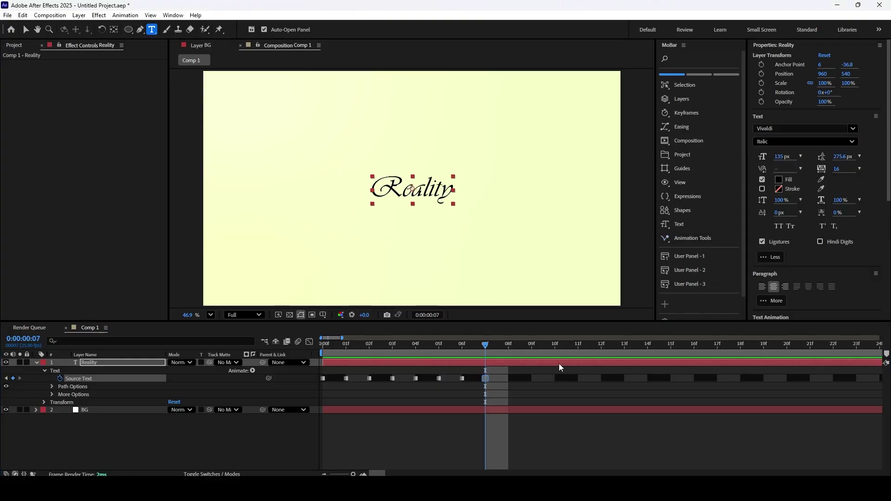
Step: Keyframe the Reality text's font as Segoe UI Variable at frame 8 and Bauhaus 93 at frame 9
click(508, 345)
click(789, 129)
scroll(884, 285, up, 10)
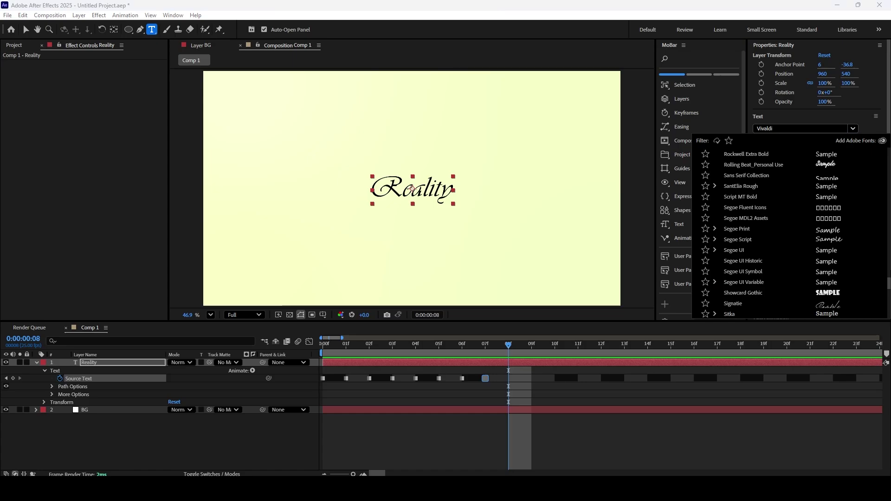
click(884, 283)
click(853, 129)
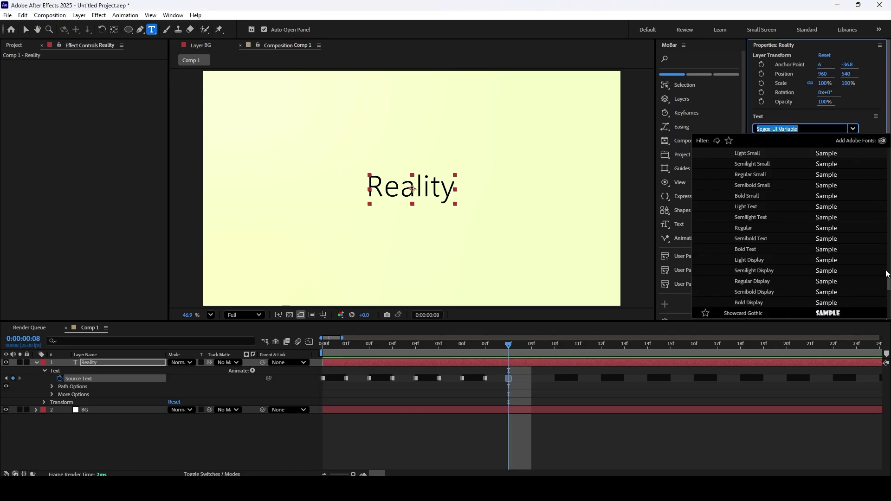
click(531, 344)
click(853, 130)
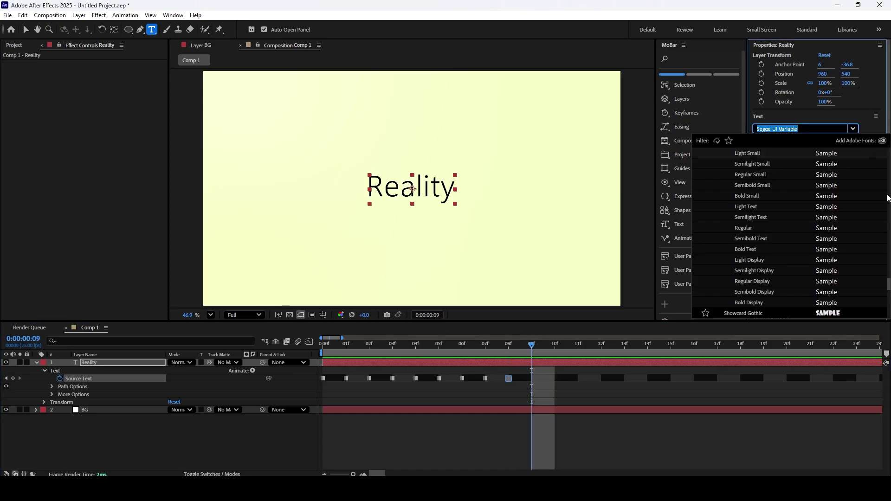
click(889, 284)
drag(888, 284, 888, 152)
click(744, 250)
Step: Keyframe the Reality text's font as Gigi at frame 10
click(546, 352)
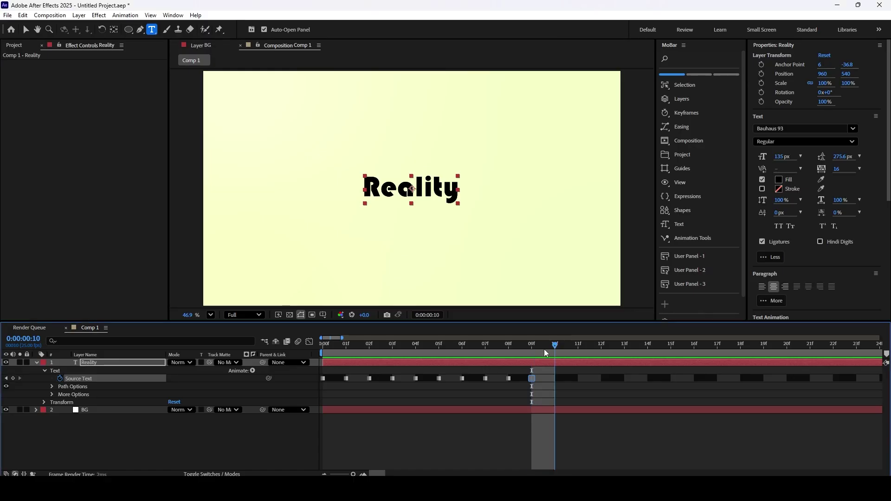
click(853, 128)
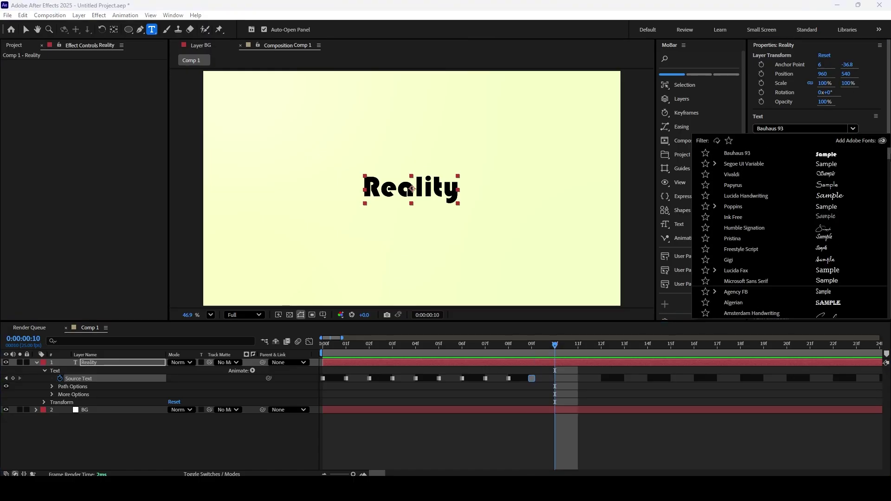
click(730, 261)
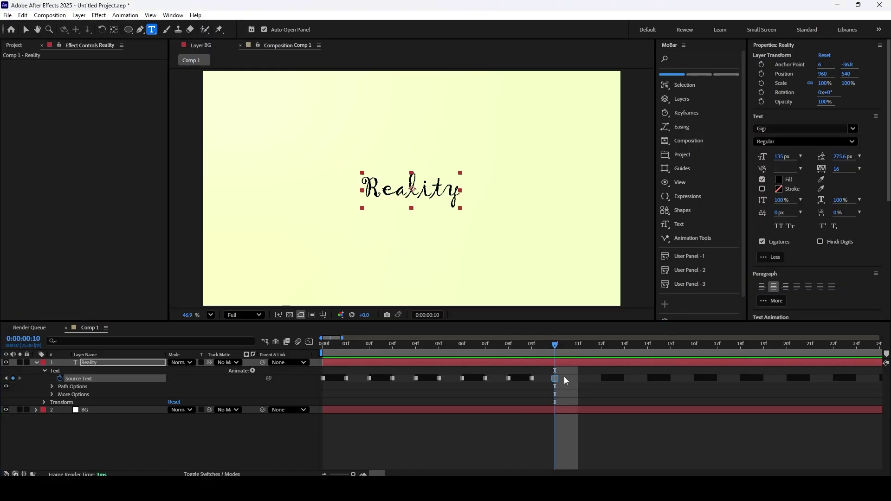
Step: Copy the Source Text keyframes from frames 0 to 10 and paste them starting at frames 11 and 22
drag(588, 385, 567, 380)
drag(555, 348, 834, 344)
key(ctrl+v)
key(ctrl+v)
Step: Copy the first Montserrat Source Text keyframe and paste it at 0:00:01:08, after the last pasted keyframe
click(323, 378)
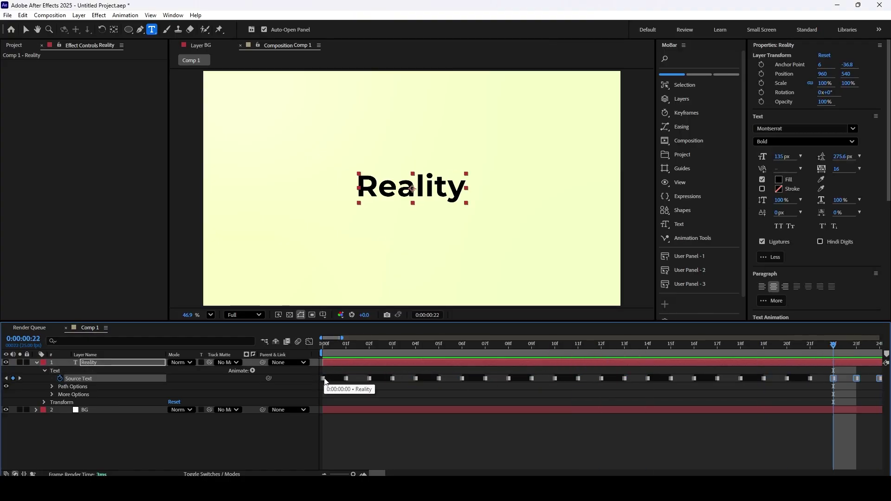
key(space)
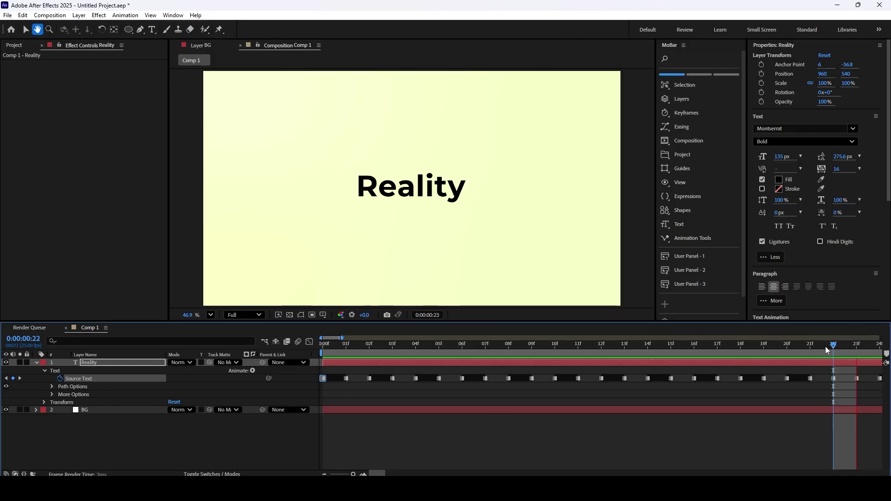
drag(830, 347, 403, 386)
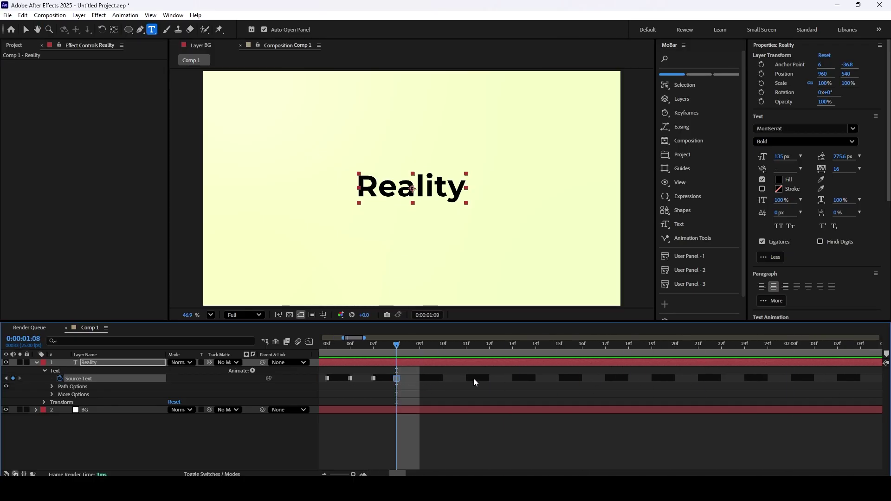
Step: Select all the Source Text keyframes and stretch them from the start to just under 2 seconds
key(Home)
drag(342, 338, 616, 338)
drag(392, 373, 316, 392)
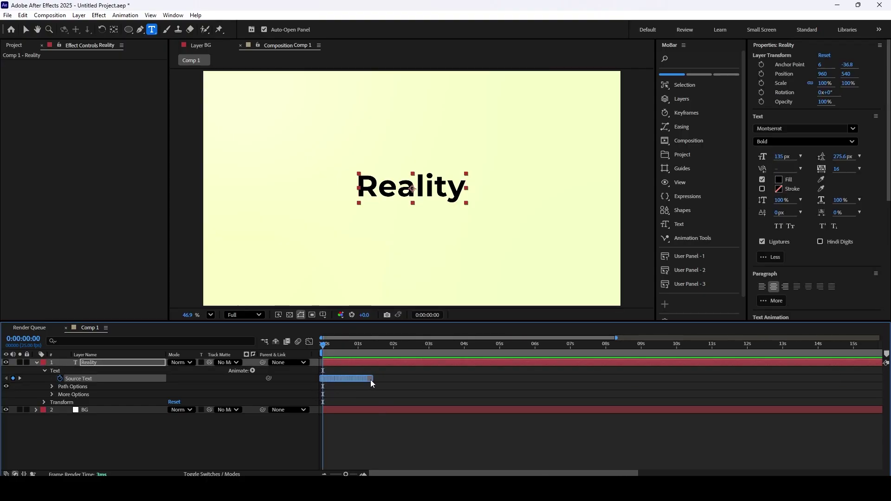
drag(371, 379, 390, 379)
click(439, 345)
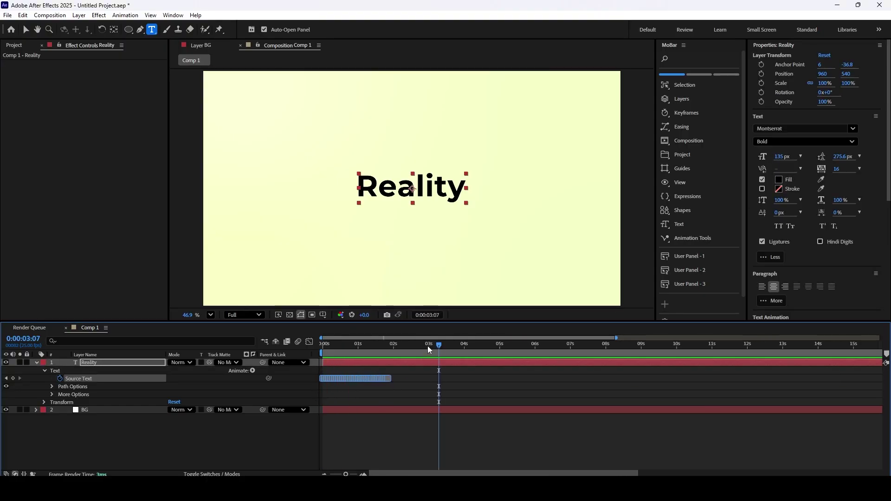
Step: Stretch all the Source Text keyframes so they end just over 2 seconds, and preview the font cycling
key(Home)
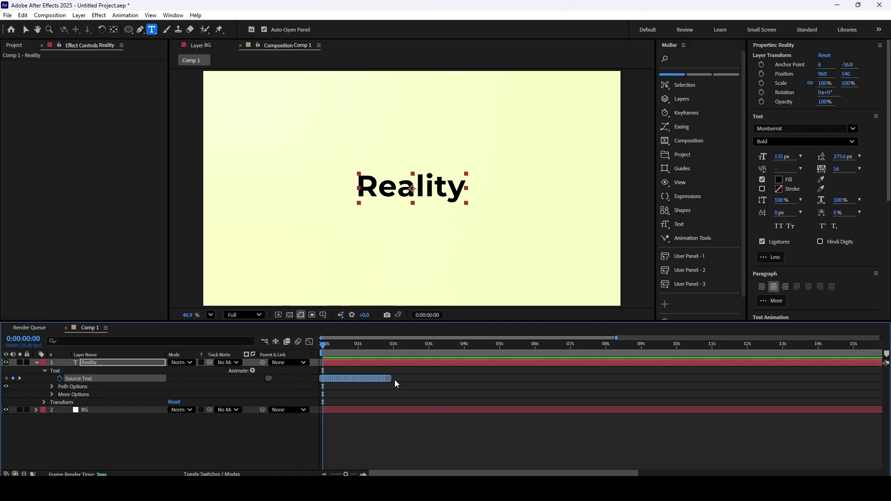
drag(388, 381, 315, 391)
click(396, 392)
key(alt+Left)
key(alt+Left)
key(alt+Left)
click(396, 387)
click(392, 379)
drag(392, 380, 402, 381)
key(space)
key(space)
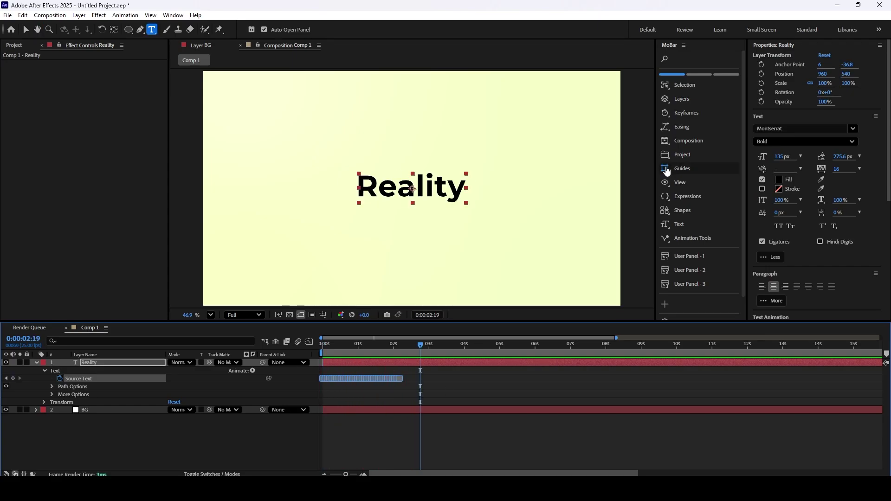
Step: Create a text layer reading "Dreams to", centre its anchor point, and centre the layer in the composition
click(309, 126)
text(dr)
key(BackSpace)
key(BackSpace)
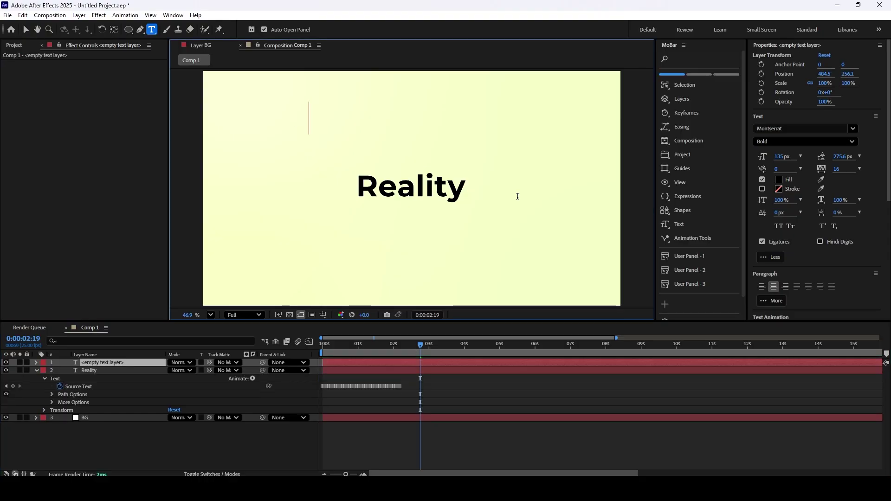
text(Dreams to)
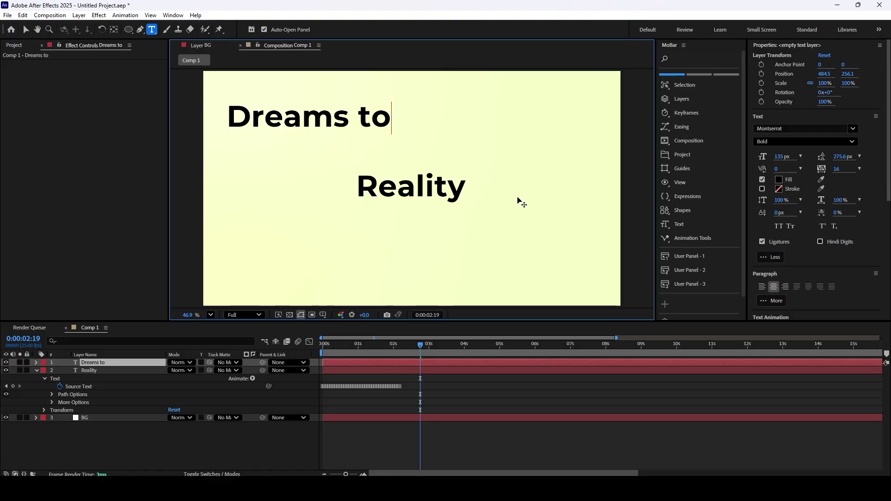
key(Escape)
key(ctrl+alt+Home)
key(ctrl+Home)
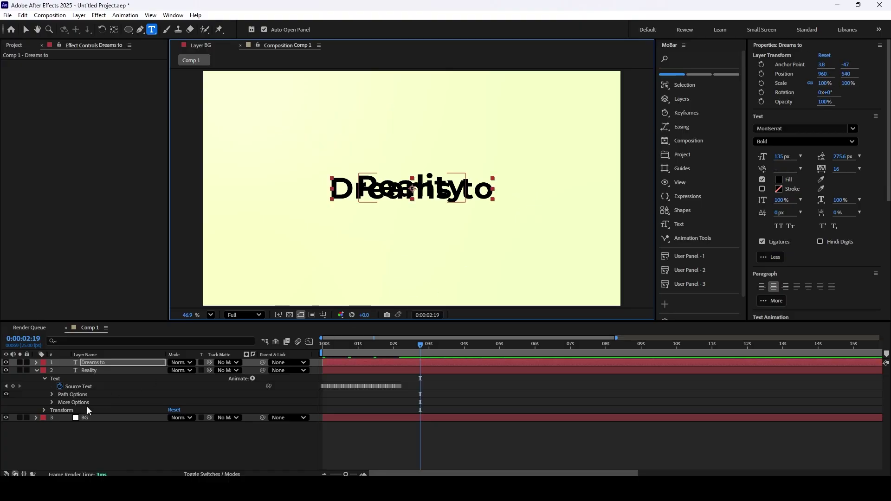
Step: Move the "Dreams to" text to Position 567, 540 so it sits before "Reality", and preview the animation
click(36, 363)
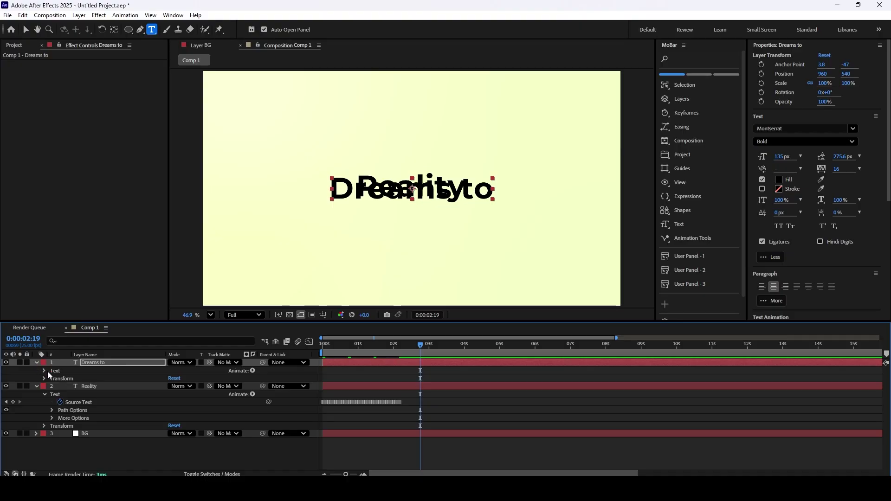
key(p)
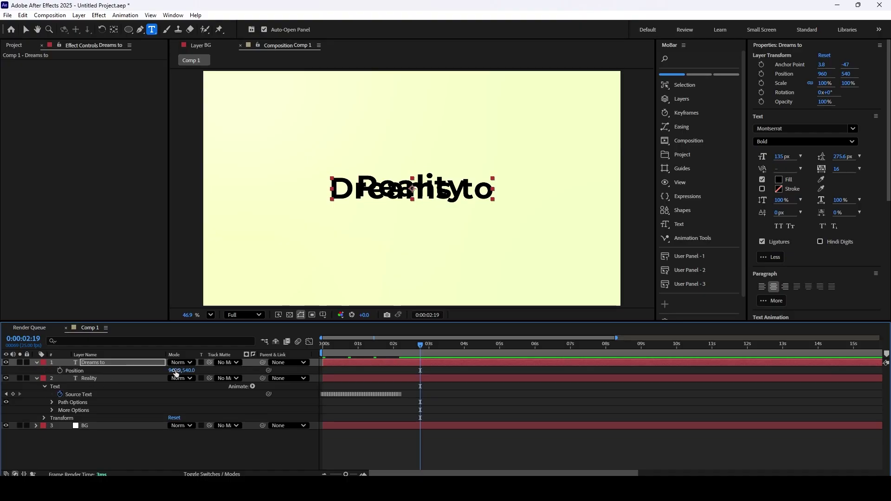
drag(174, 370, 139, 370)
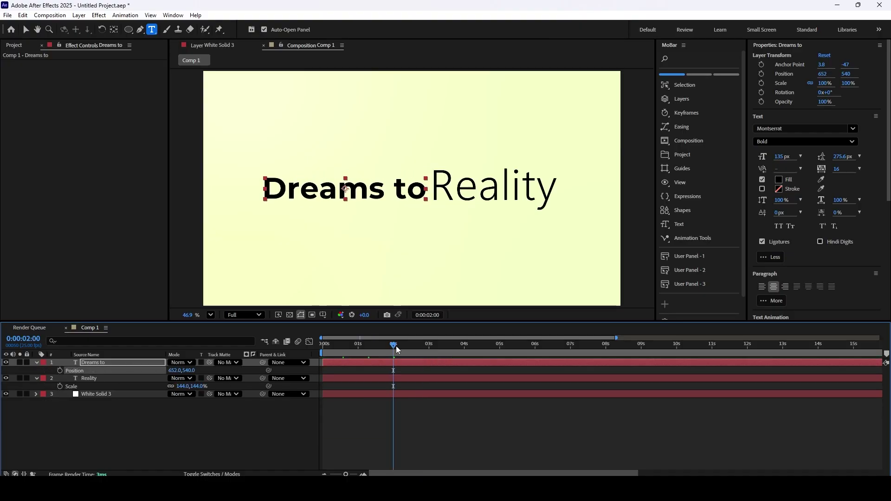
drag(396, 346, 282, 355)
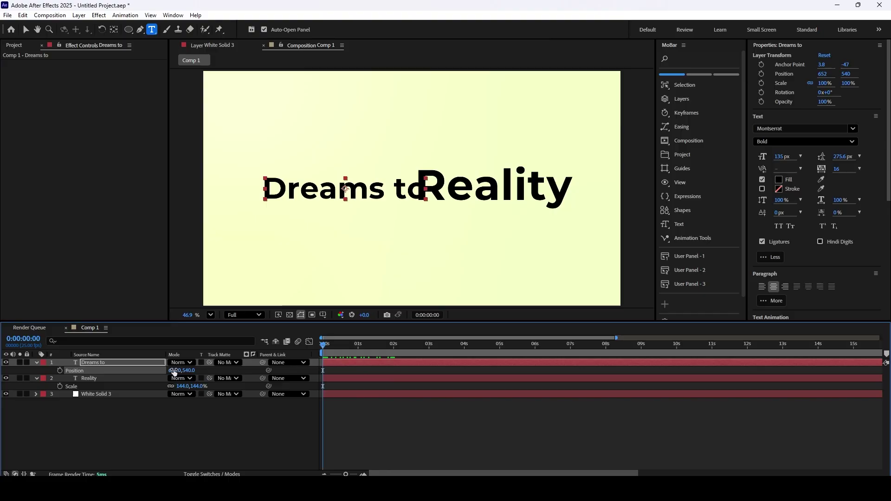
drag(175, 371, 130, 370)
key(space)
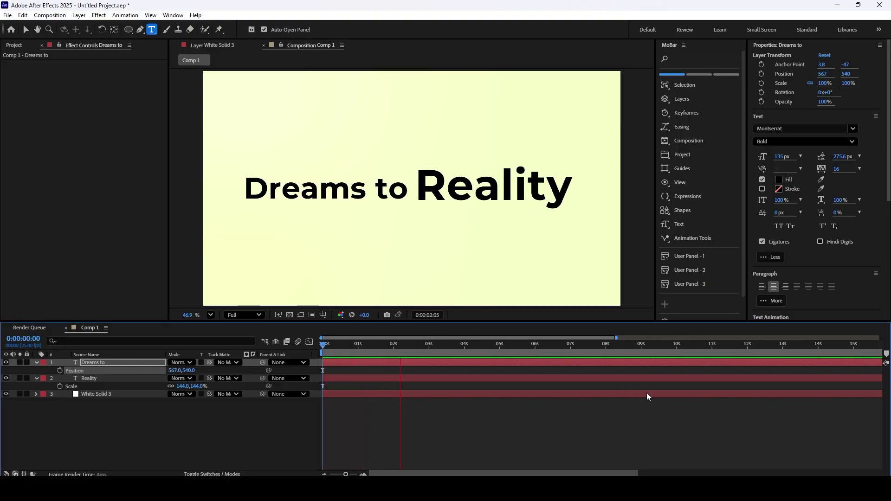
key(space)
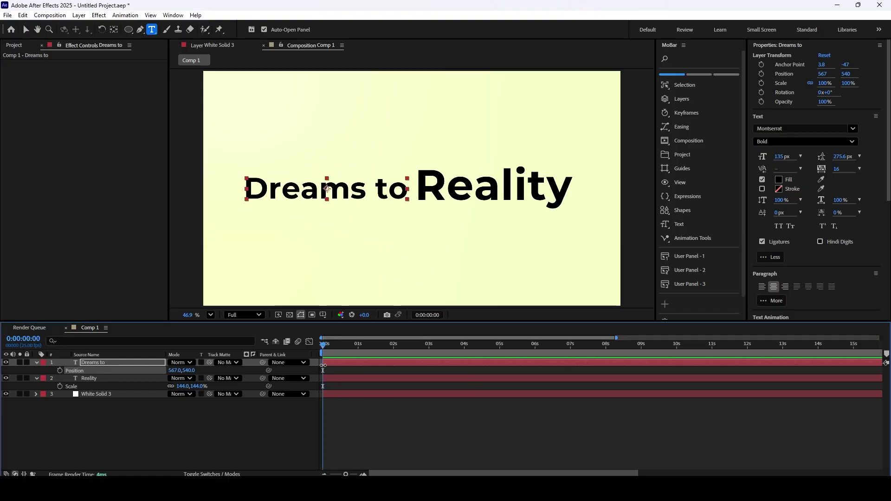
key(space)
key(space)
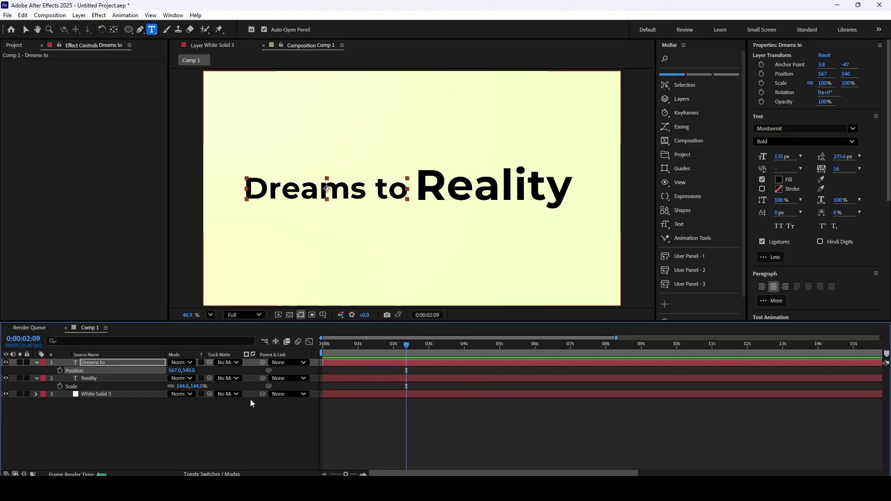
Step: Draw a rounded rectangle about 734 by 164 px over the word "Reality" and set its stroke to None
key(ctrl+shift+a)
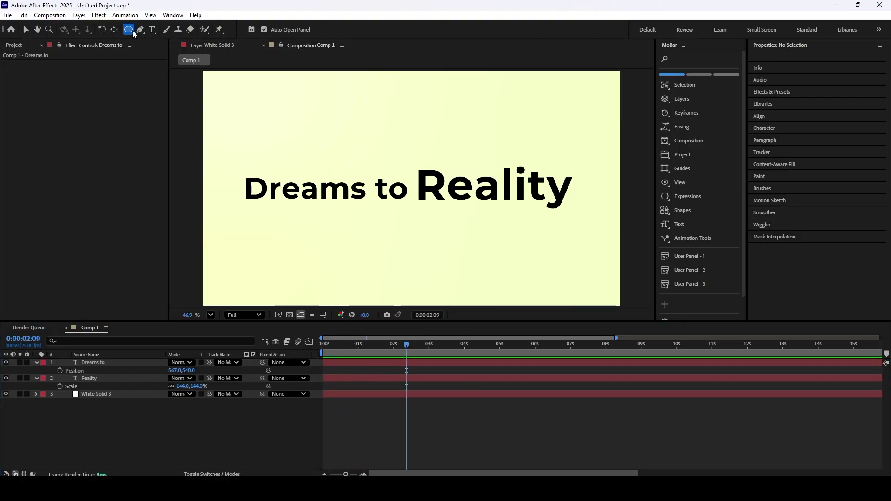
drag(129, 29, 158, 32)
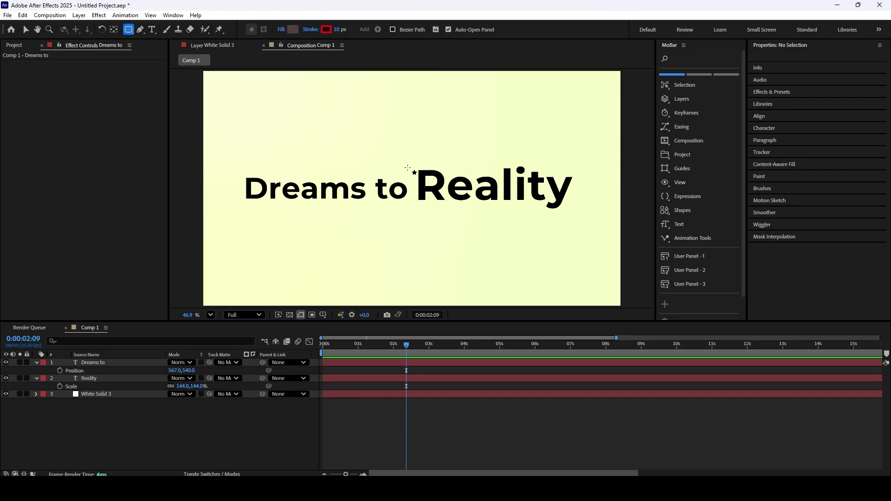
drag(413, 170, 573, 203)
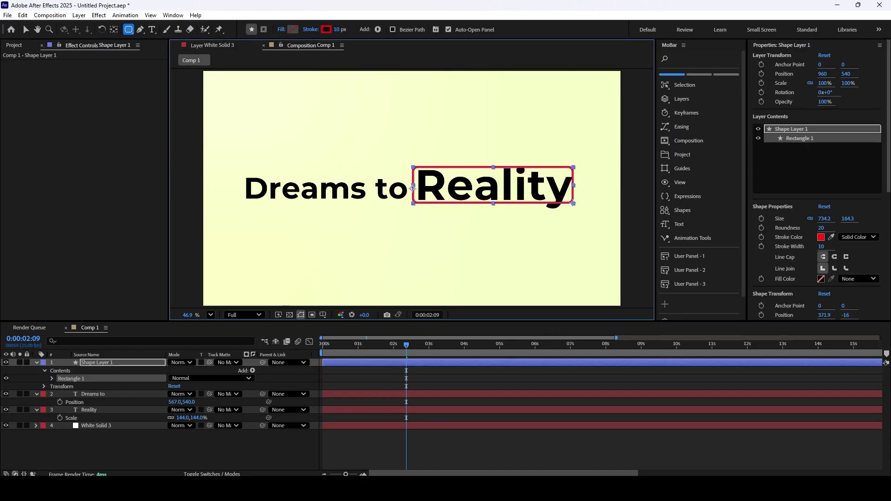
click(311, 30)
click(398, 219)
click(455, 266)
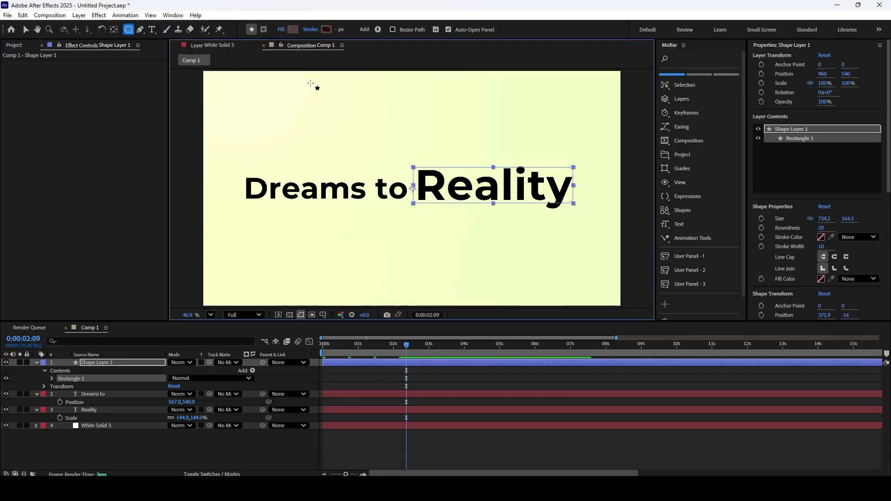
Step: Give the rectangle a solid bright yellow fill and set the shape layer's blending mode to Multiply
click(281, 29)
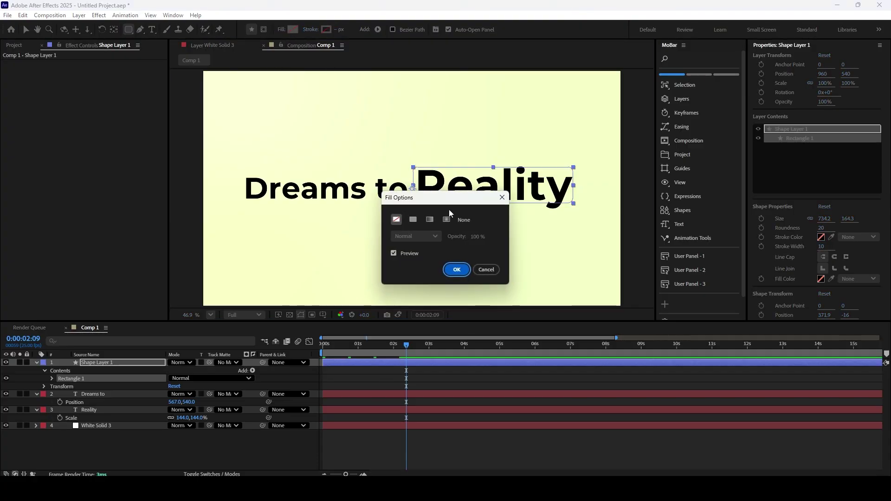
click(414, 220)
click(457, 270)
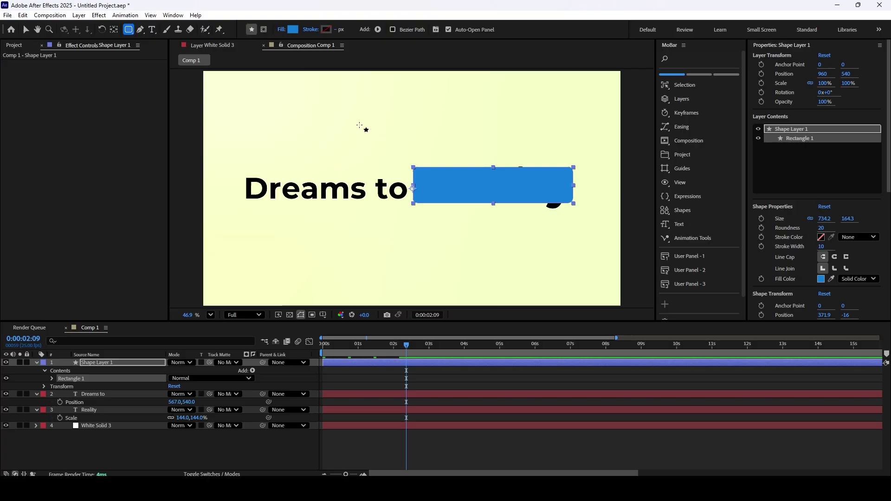
click(293, 29)
click(468, 285)
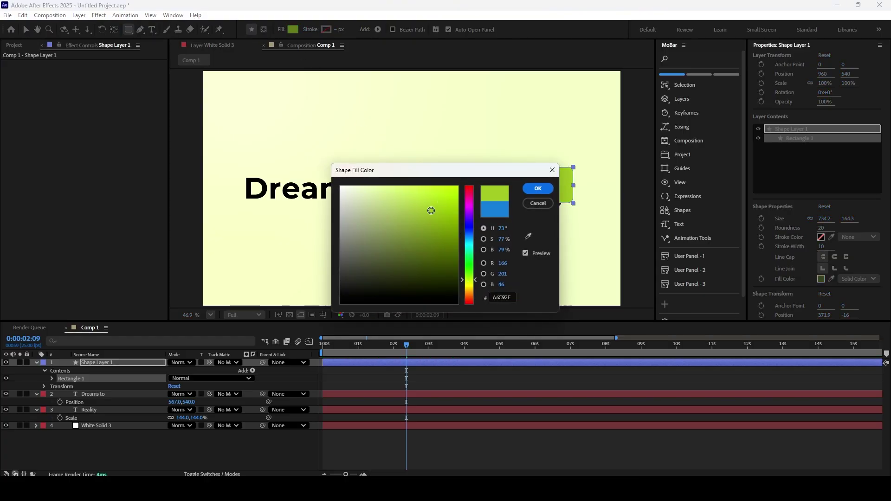
click(458, 187)
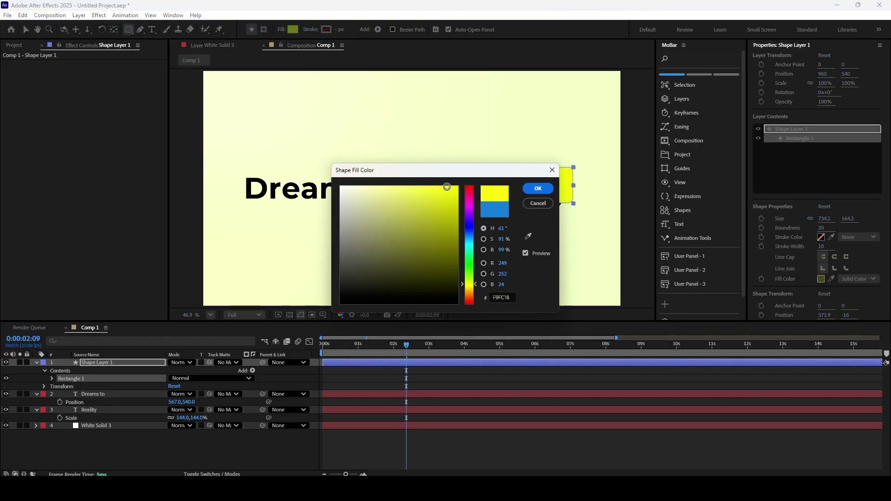
click(538, 187)
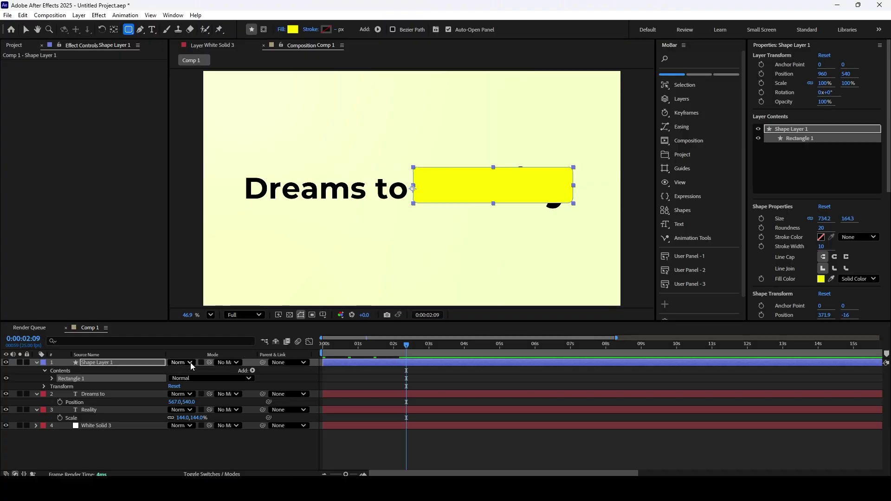
click(195, 378)
click(239, 111)
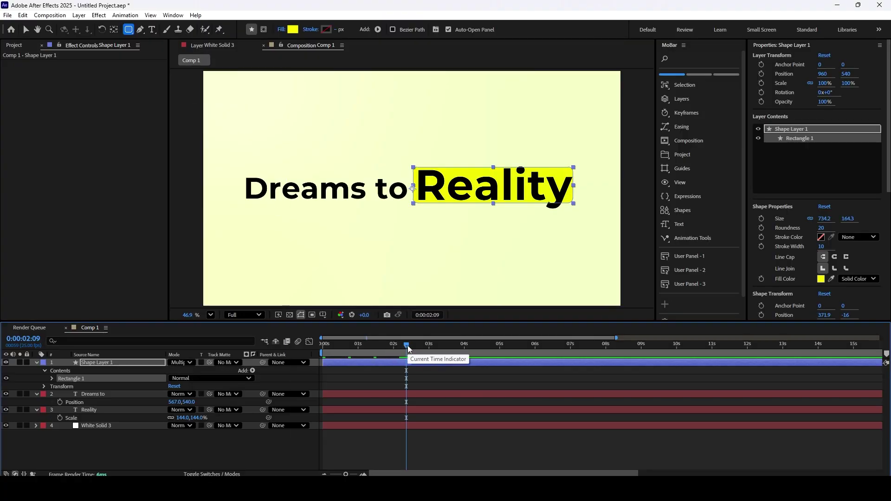
Step: Try to animate the highlight with Trim Paths, keyframing End at 0% on 0:00:00:00 and 100% on 0:00:02:05
drag(408, 349, 322, 349)
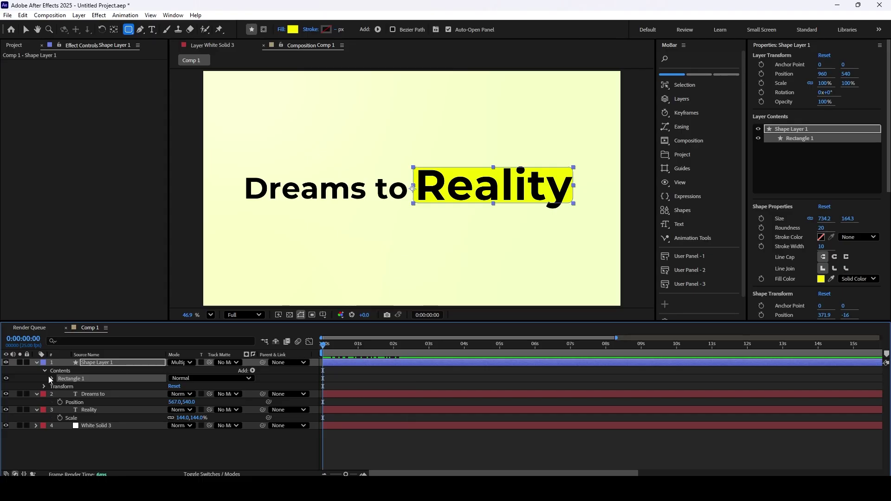
click(252, 370)
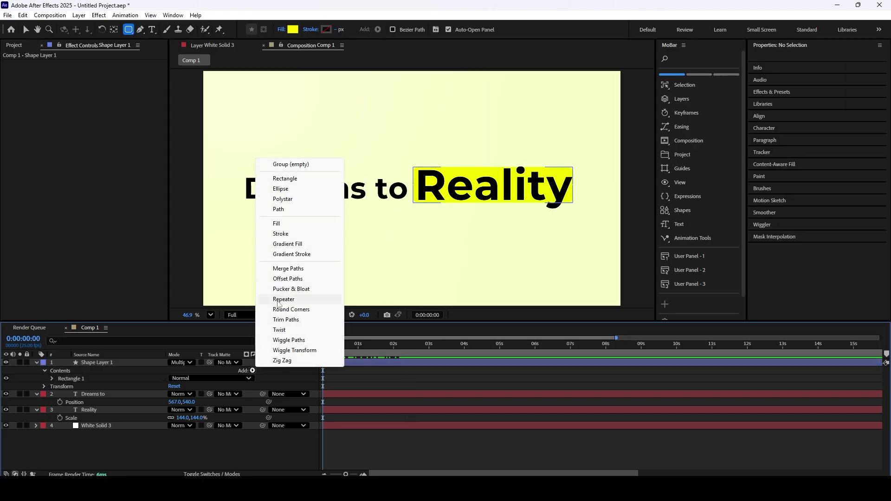
click(293, 317)
click(52, 386)
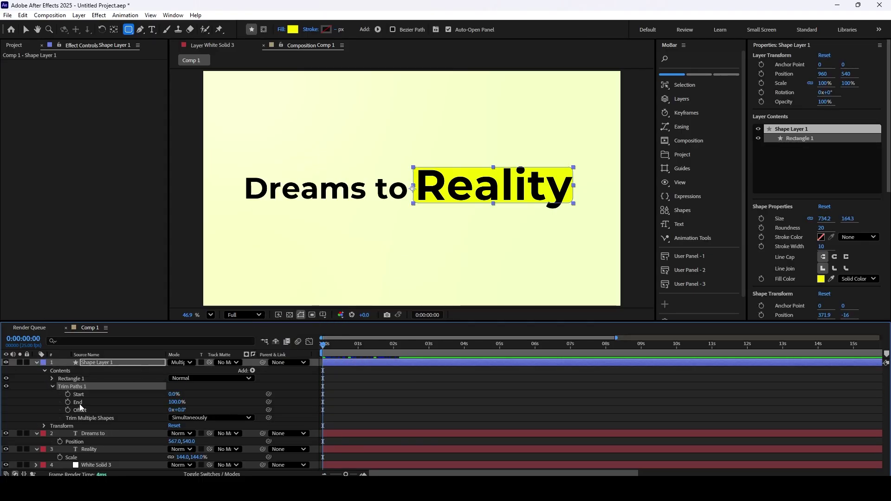
click(69, 403)
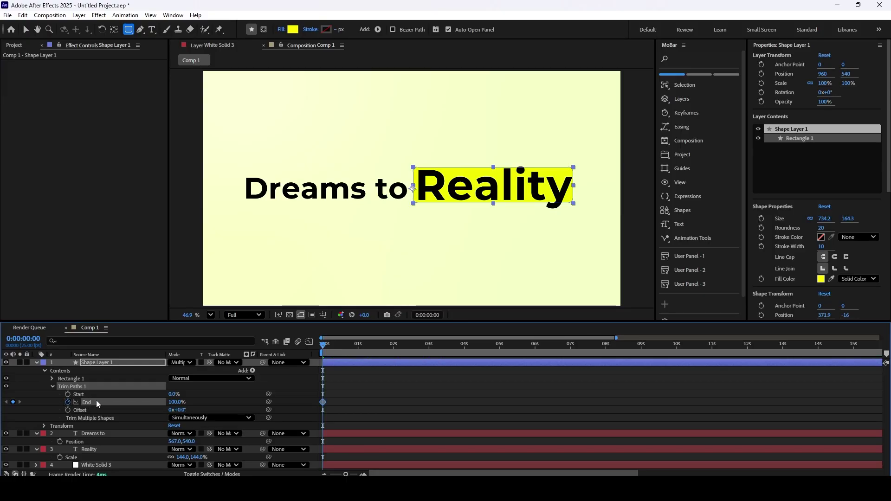
drag(179, 402, 115, 406)
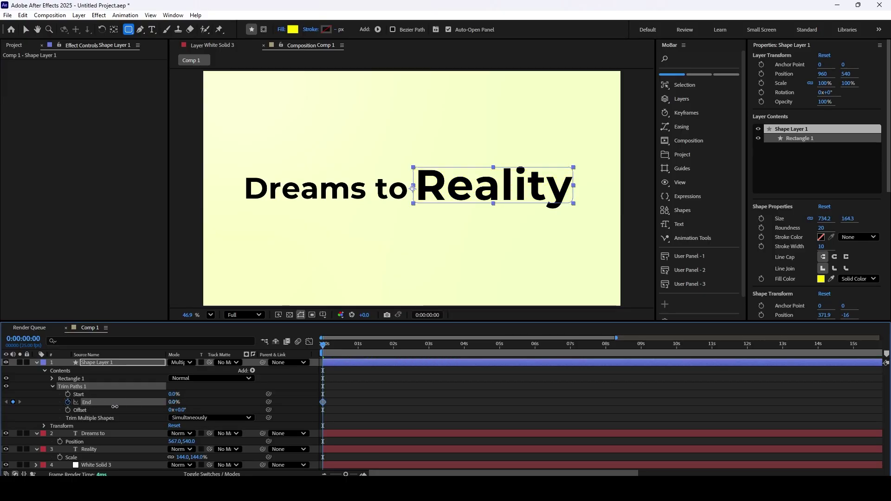
drag(323, 346, 401, 369)
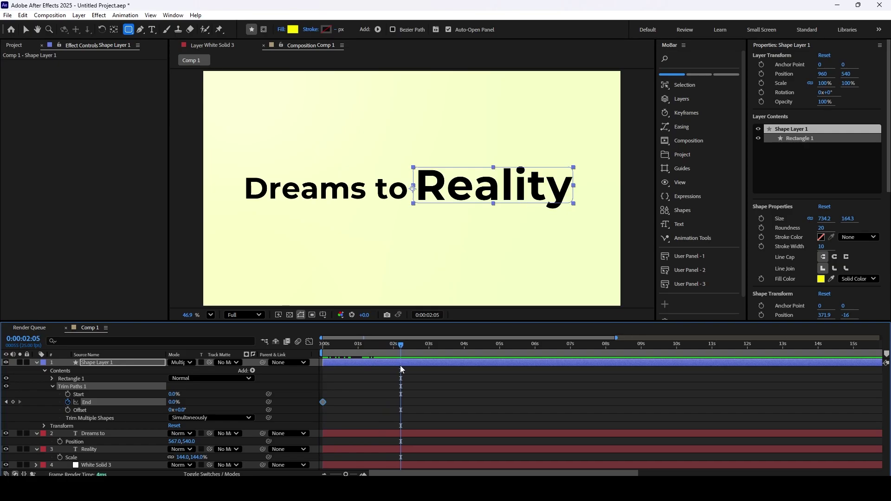
drag(175, 405, 297, 380)
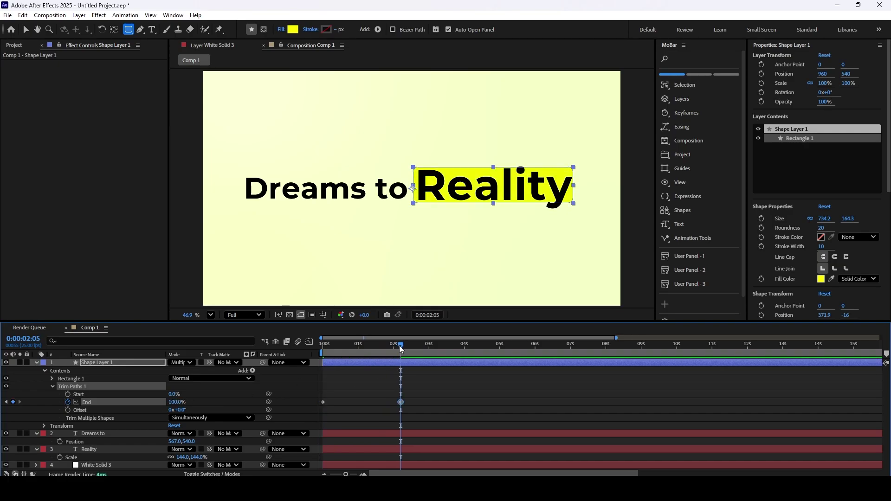
Step: Collapse the shape layer's properties and preview the Trim Paths highlight animation from the start
key(Home)
click(36, 362)
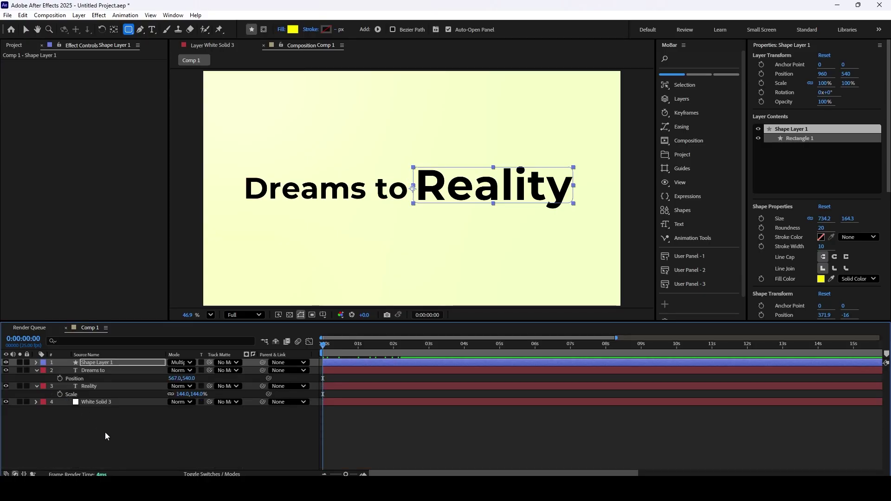
click(105, 432)
key(space)
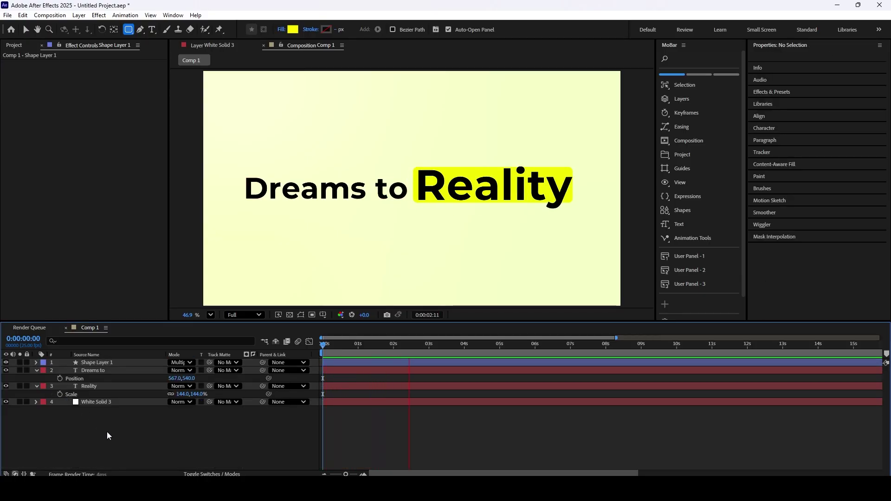
drag(420, 346, 241, 360)
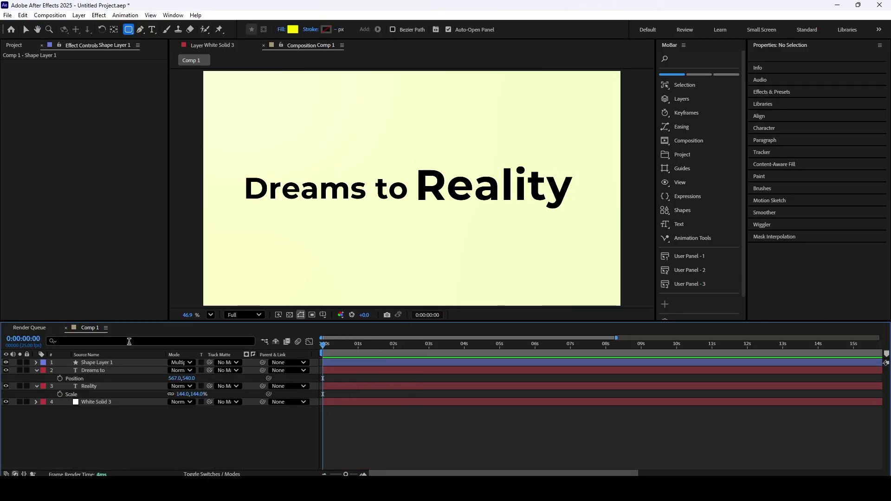
Step: Move the shape layer's anchor point to the middle of the rectangle's left edge, and remove Trim Paths from its contents
click(92, 362)
click(114, 29)
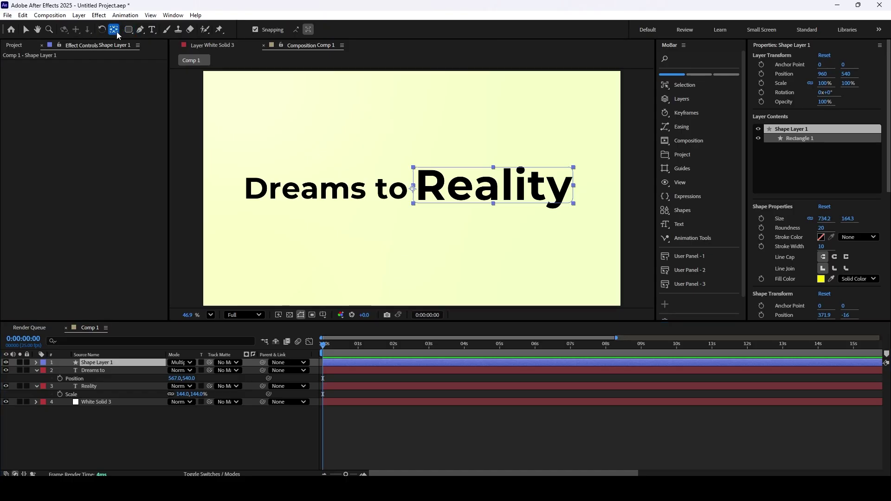
drag(412, 189, 414, 186)
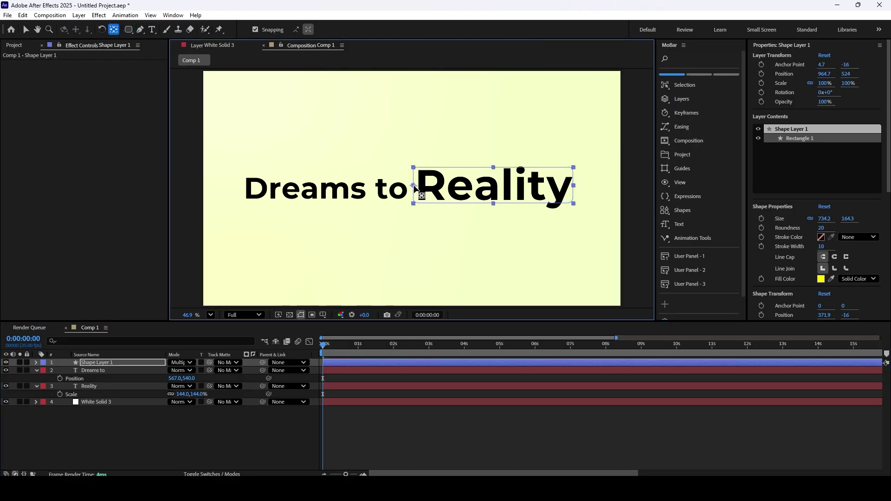
click(36, 362)
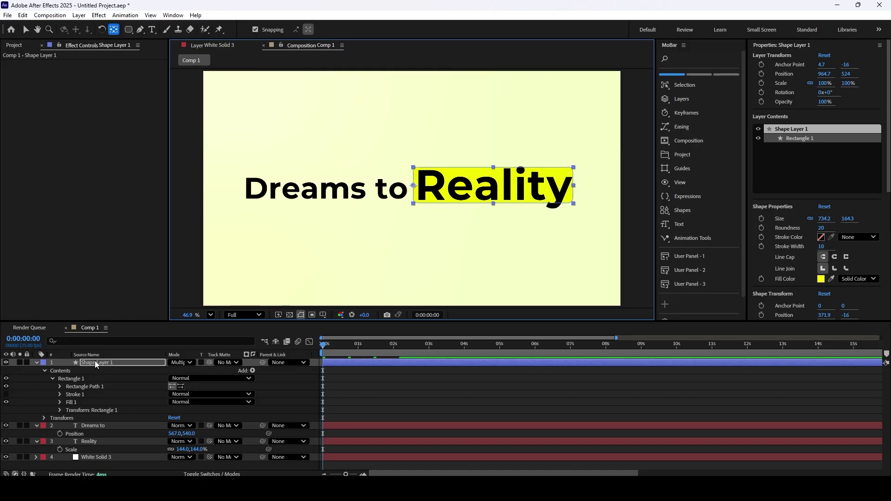
Step: Keyframe the shape layer's unlinked horizontal Scale at 0% on 0:00:00:00 and 100% on 0:00:02:05, keeping vertical Scale at 100%
key(s)
drag(181, 370, 139, 373)
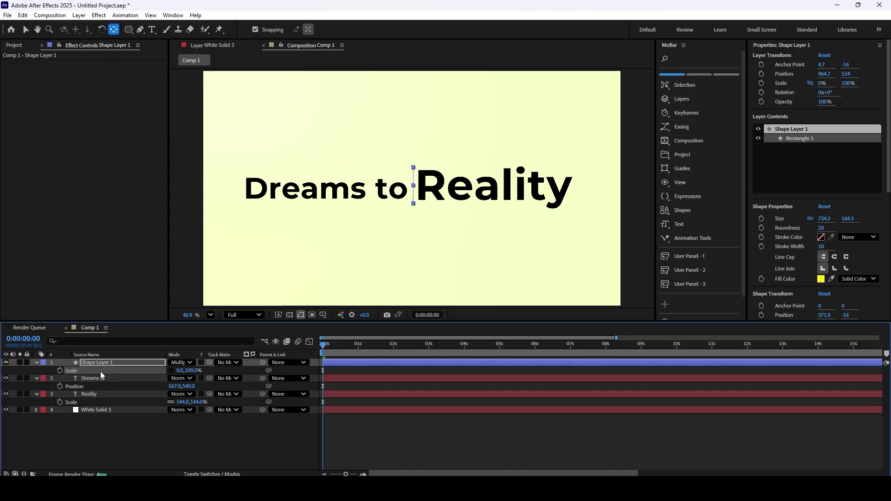
click(60, 370)
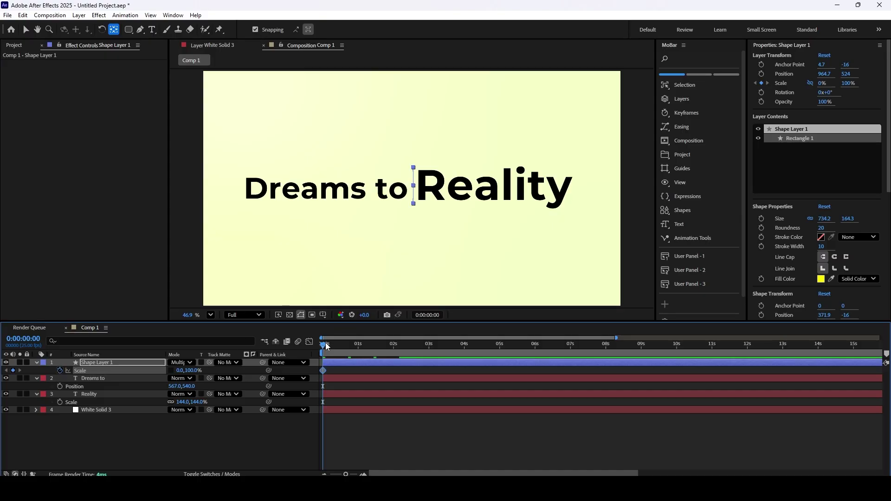
drag(326, 346, 404, 357)
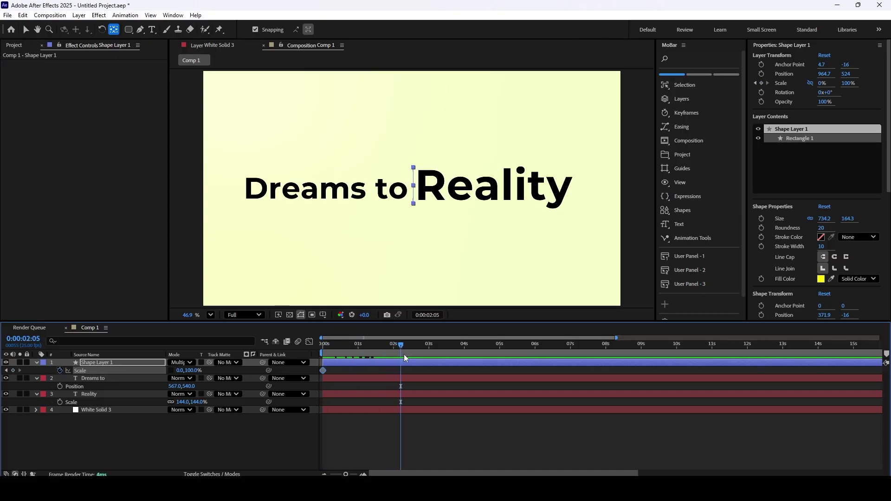
drag(178, 373, 226, 374)
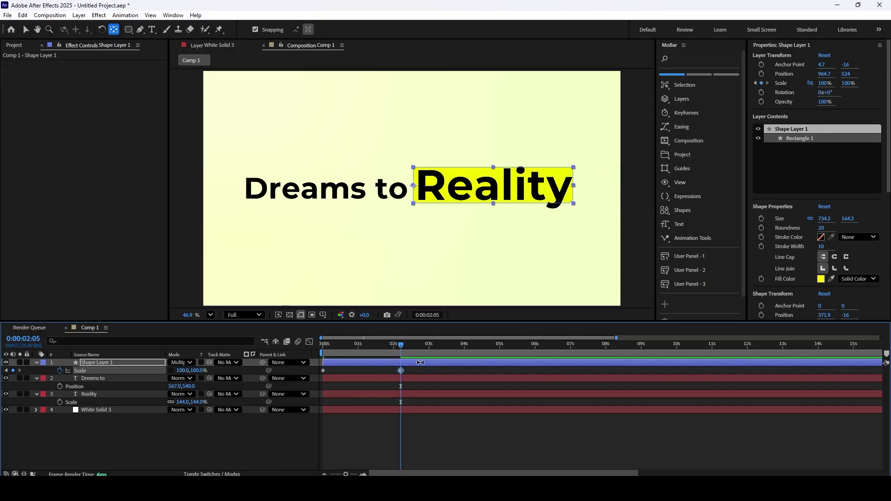
Step: Apply Easy Ease to both Scale keyframes of the shape layer and preview the highlight animation from the start
drag(420, 367, 312, 385)
key(Home)
key(space)
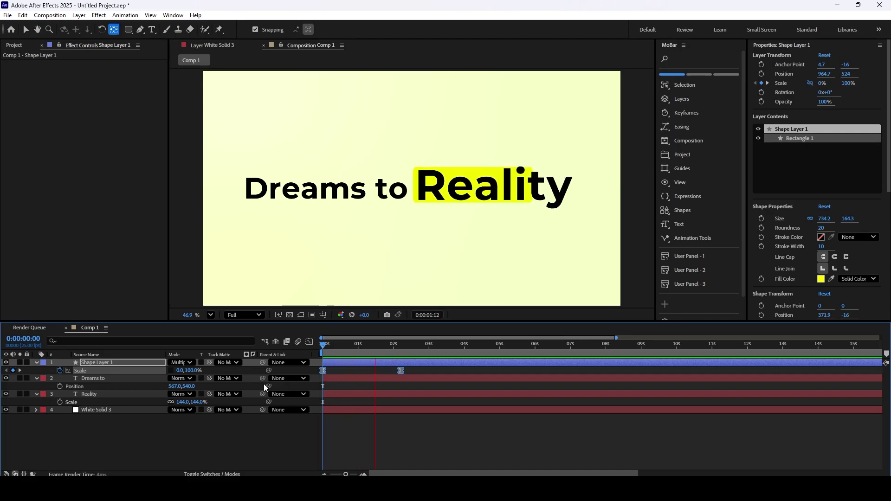
Step: Change the highlight rectangle's fill color to a saturated orange-red
click(820, 279)
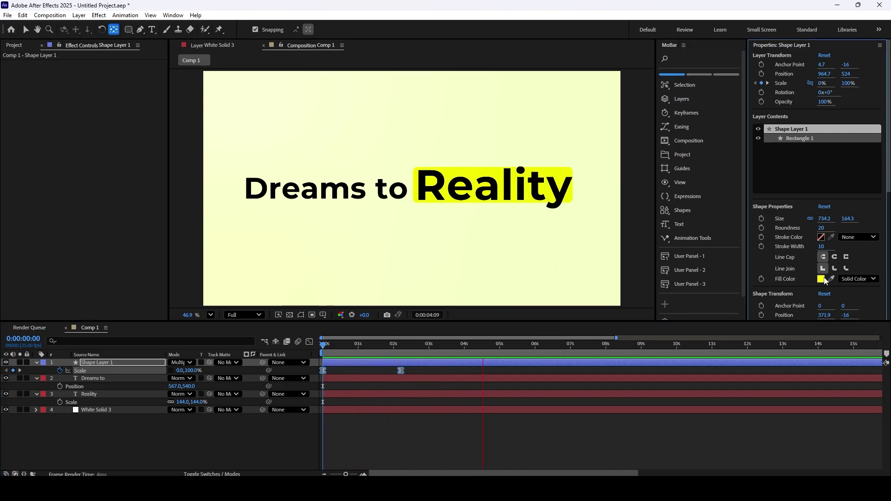
drag(472, 230, 461, 210)
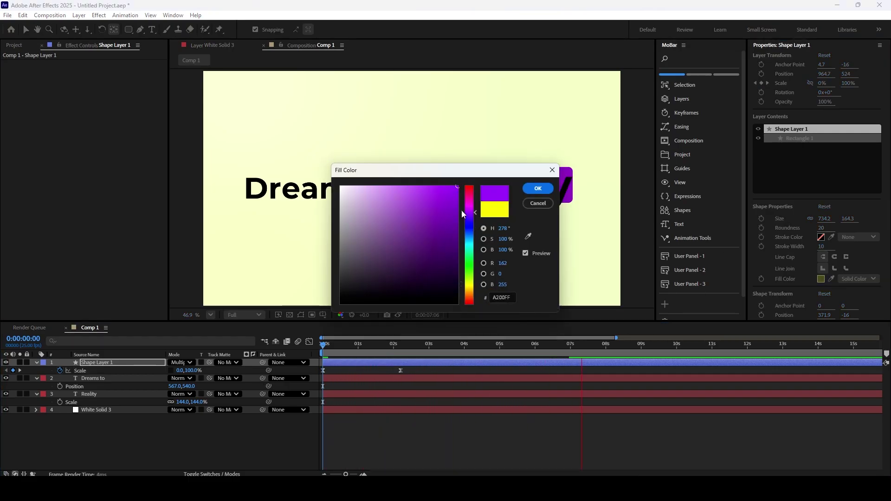
click(476, 293)
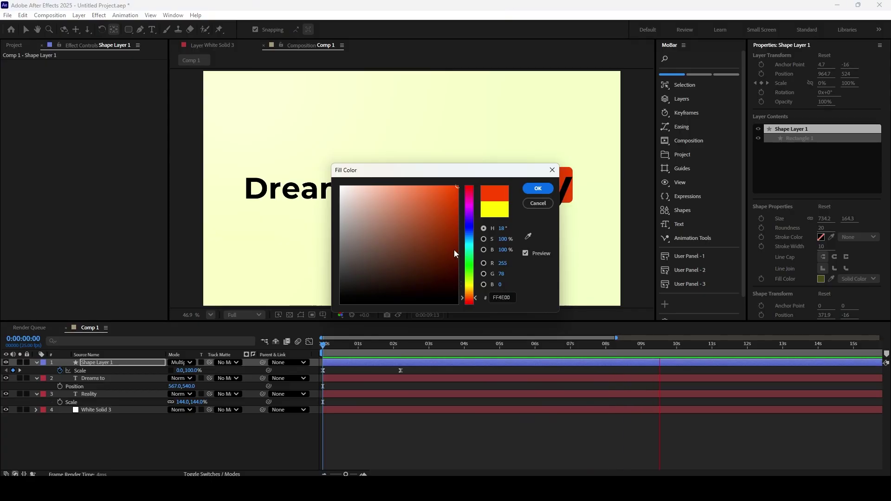
click(538, 189)
Step: Apply the Roughen Edges effect to the highlight's shape layer, with Border 13.70 and Complexity 10
key(ctrl+space)
text(roughe)
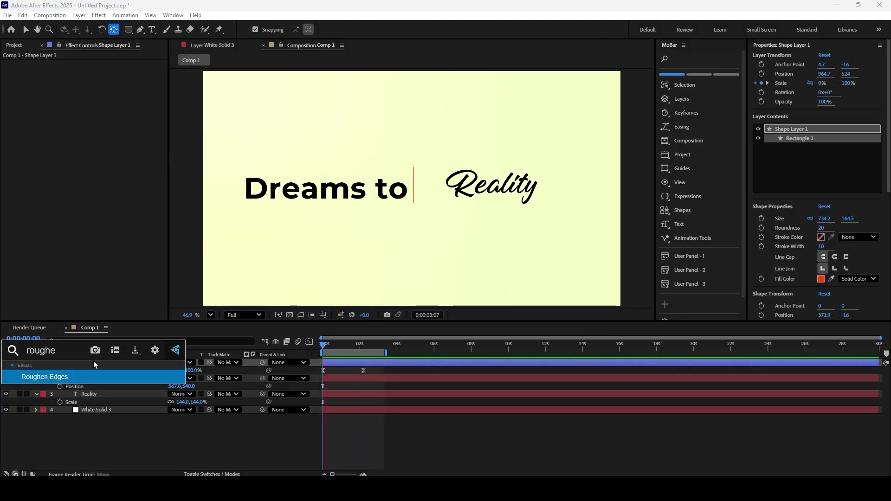
key(Return)
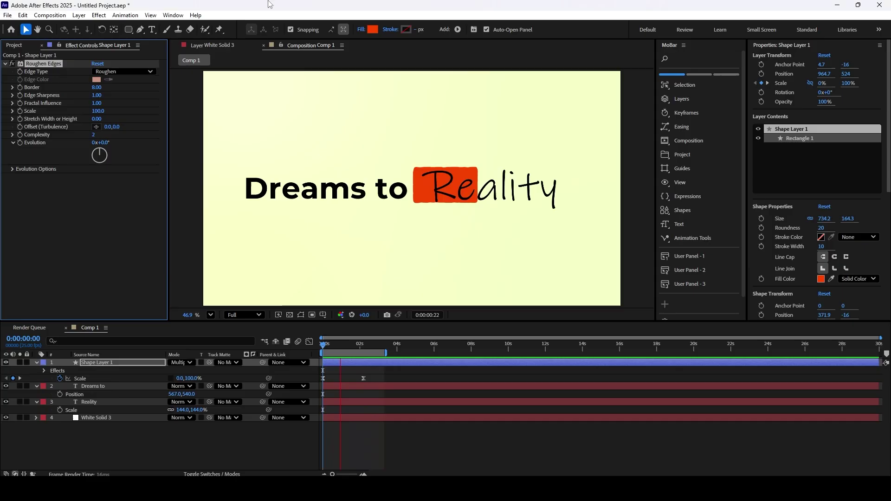
drag(95, 88, 107, 88)
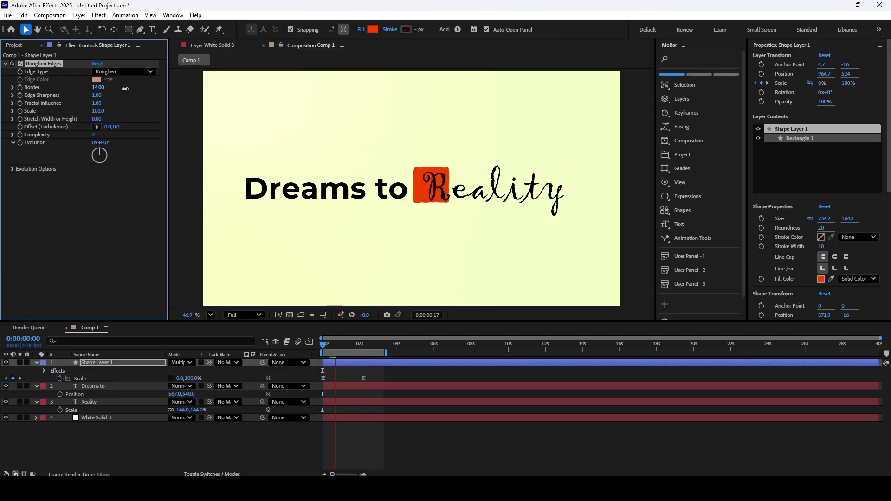
drag(119, 89, 123, 88)
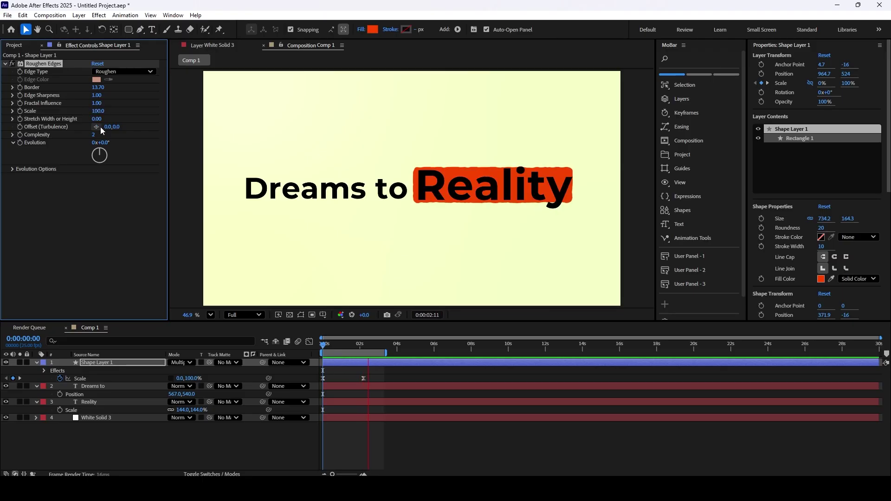
drag(93, 135, 101, 135)
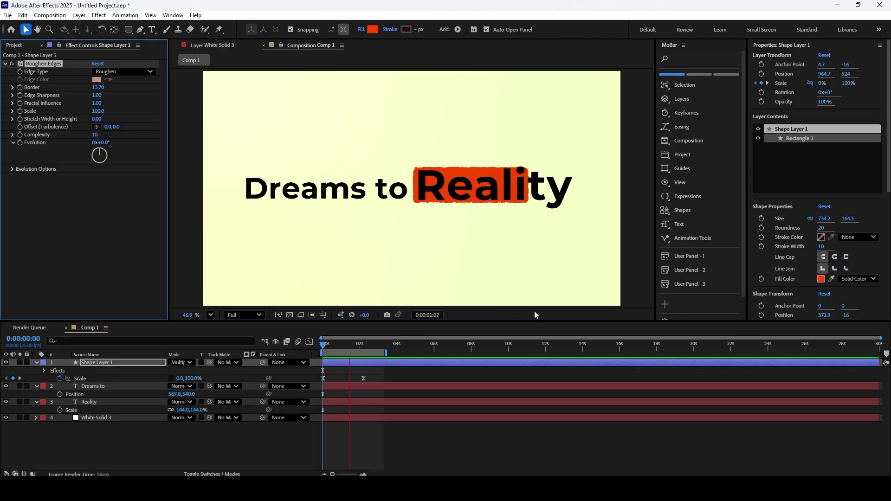
Step: Preview the roughened highlight animation from 0:00:00:00 until the rectangle fully covers the word "Reality"
key(space)
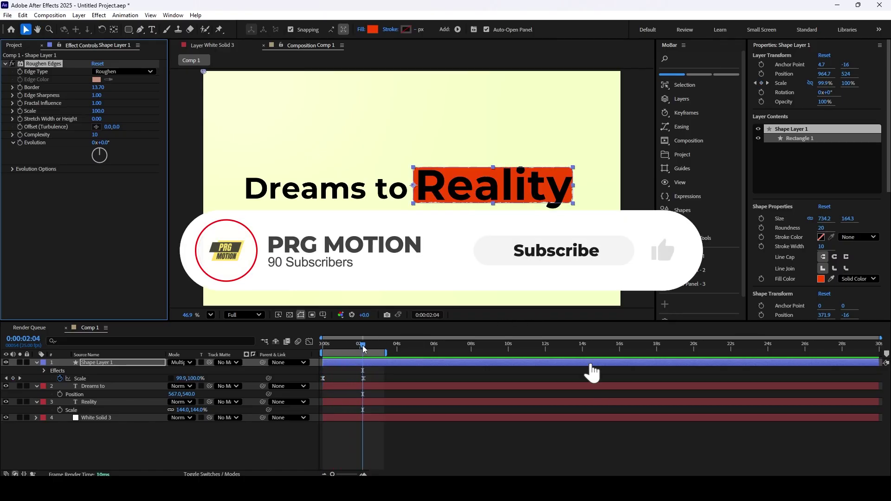
drag(364, 347, 322, 346)
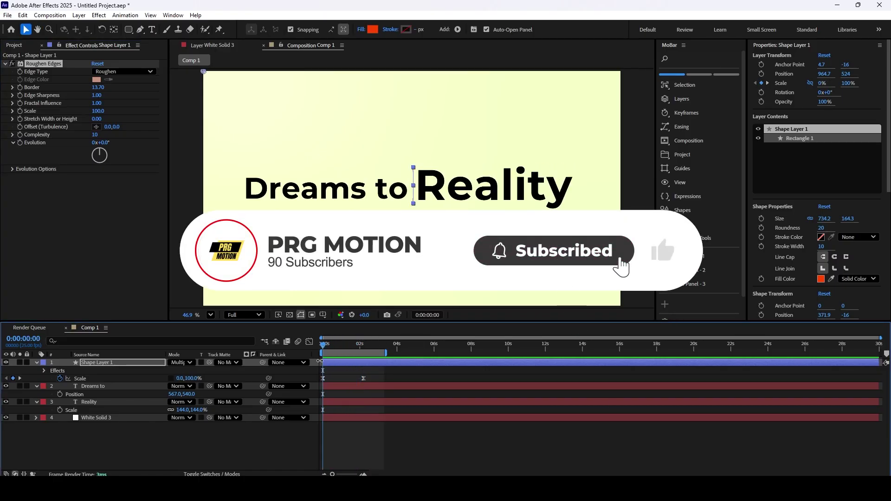
key(space)
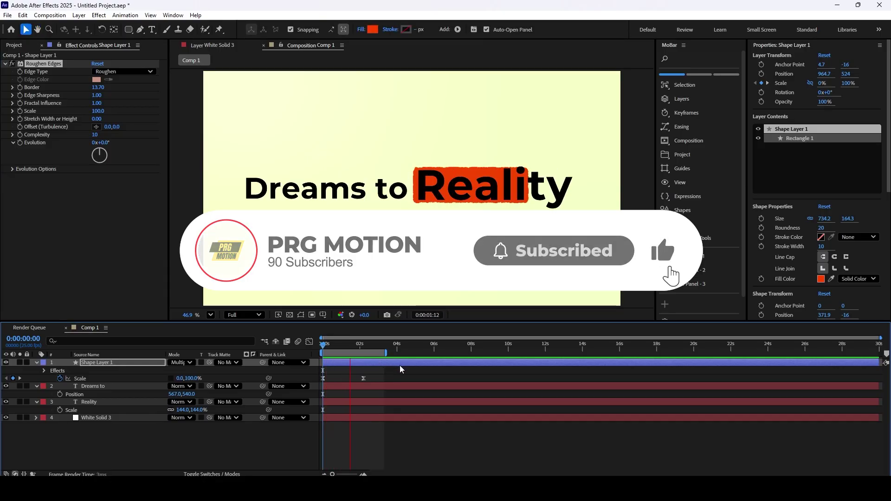
key(space)
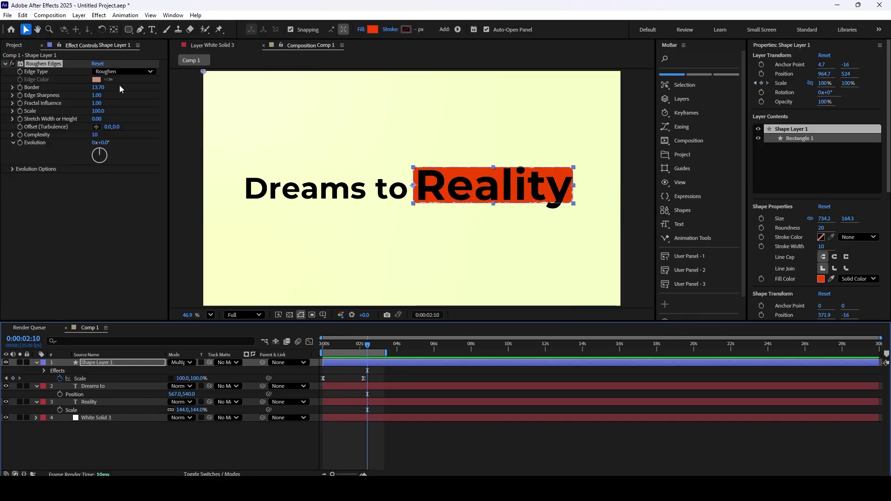